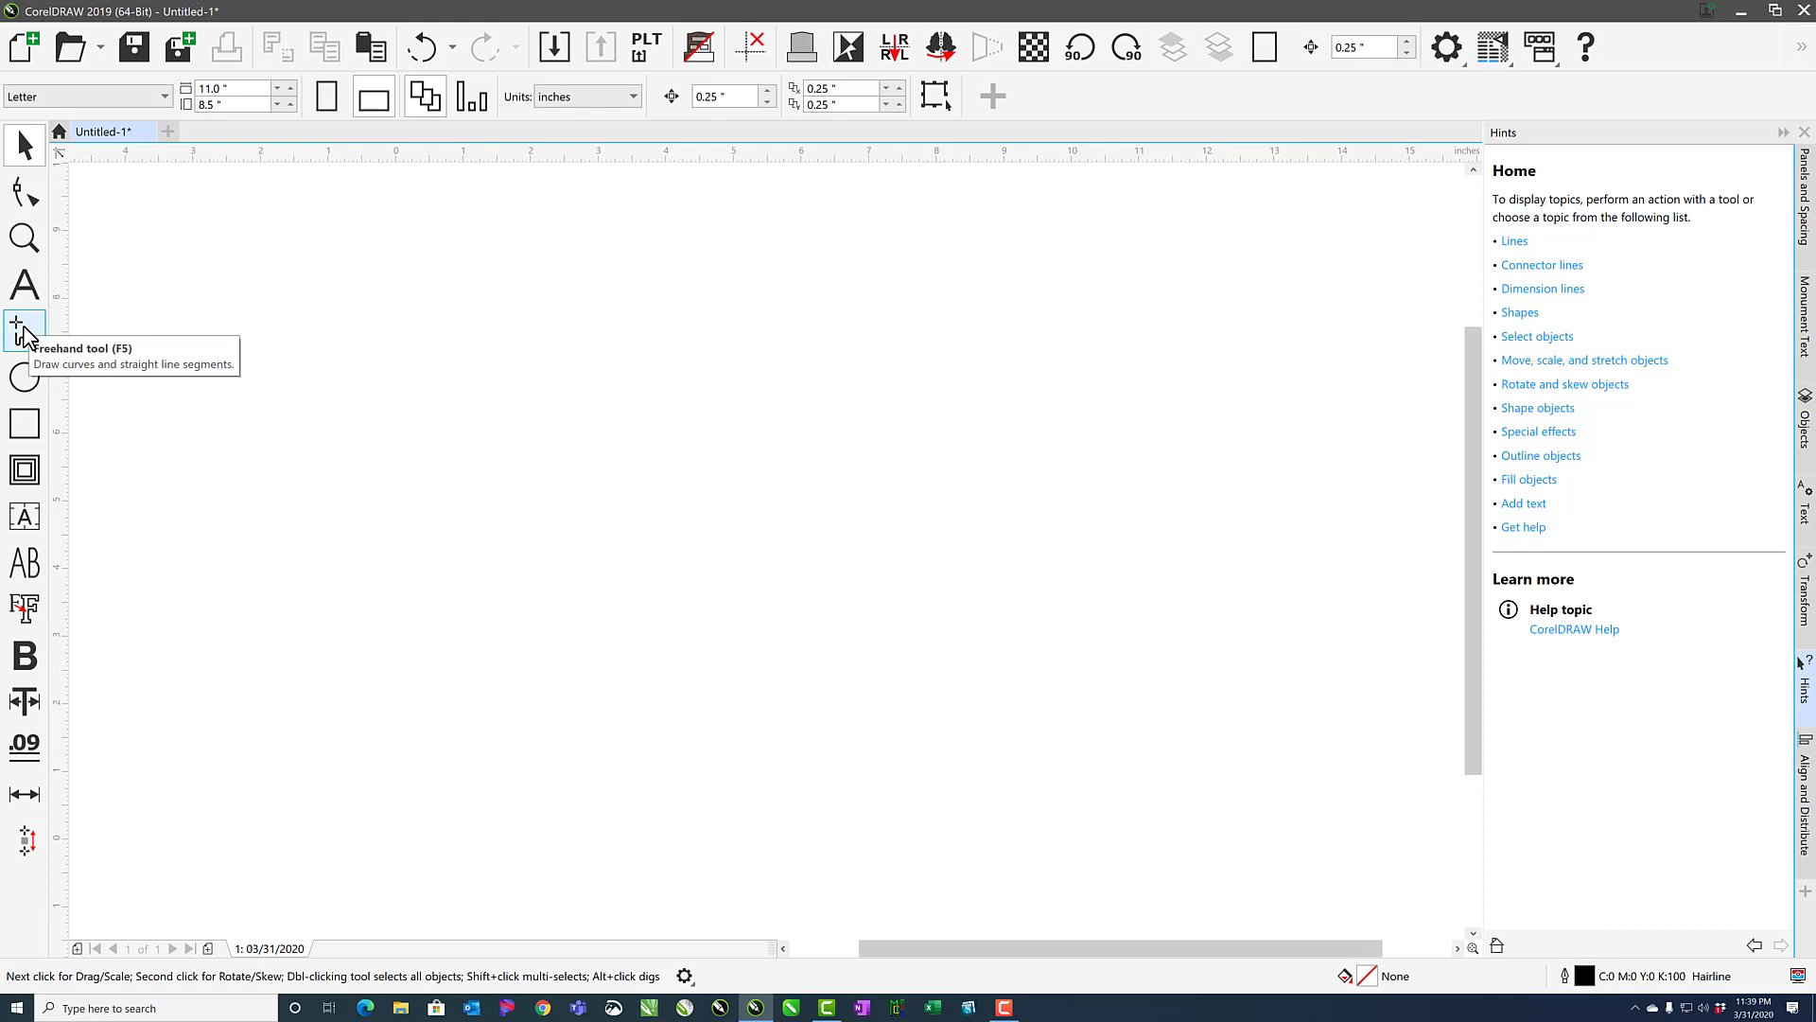
Draw a closed wavy shape about 15.1 by 5.7 inches with the Freehand tool, continuing the curve from its end node.
{"action": "left_click", "coordinate": [21, 329]}
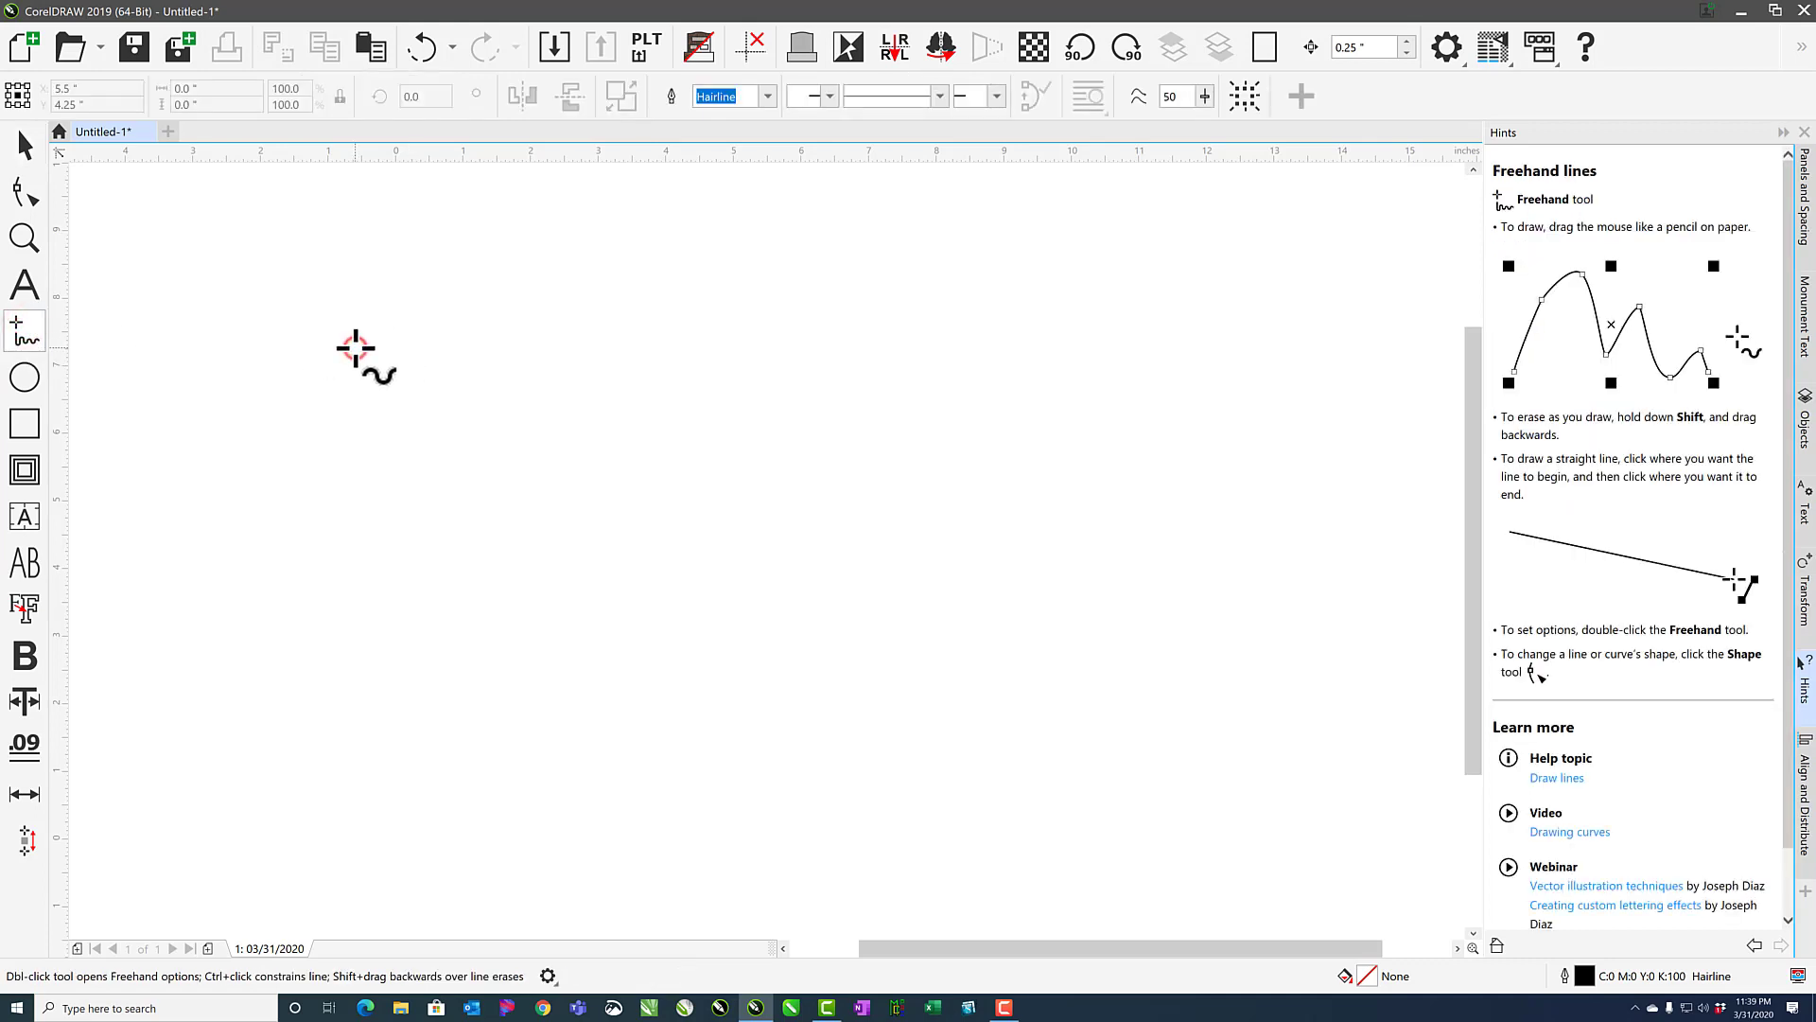
{"action": "mouse_move", "coordinate": [356, 348]}
{"action": "left_mouse_down"}
{"action": "mouse_move", "coordinate": [423, 304]}
{"action": "mouse_move", "coordinate": [481, 355]}
{"action": "mouse_move", "coordinate": [578, 305]}
{"action": "mouse_move", "coordinate": [653, 341]}
{"action": "mouse_move", "coordinate": [674, 402]}
{"action": "mouse_move", "coordinate": [728, 370]}
{"action": "mouse_move", "coordinate": [829, 389]}
{"action": "mouse_move", "coordinate": [867, 430]}
{"action": "mouse_move", "coordinate": [951, 418]}
{"action": "mouse_move", "coordinate": [958, 473]}
{"action": "mouse_move", "coordinate": [1015, 475]}
{"action": "mouse_move", "coordinate": [1086, 556]}
{"action": "mouse_move", "coordinate": [1146, 571]}
{"action": "mouse_move", "coordinate": [1218, 636]}
{"action": "mouse_move", "coordinate": [1191, 635]}
{"action": "mouse_move", "coordinate": [1134, 562]}
{"action": "mouse_move", "coordinate": [1074, 553]}
{"action": "mouse_move", "coordinate": [1029, 479]}
{"action": "mouse_move", "coordinate": [1003, 475]}
{"action": "mouse_move", "coordinate": [835, 581]}
{"action": "mouse_move", "coordinate": [895, 555]}
{"action": "mouse_move", "coordinate": [965, 471]}
{"action": "left_mouse_up"}
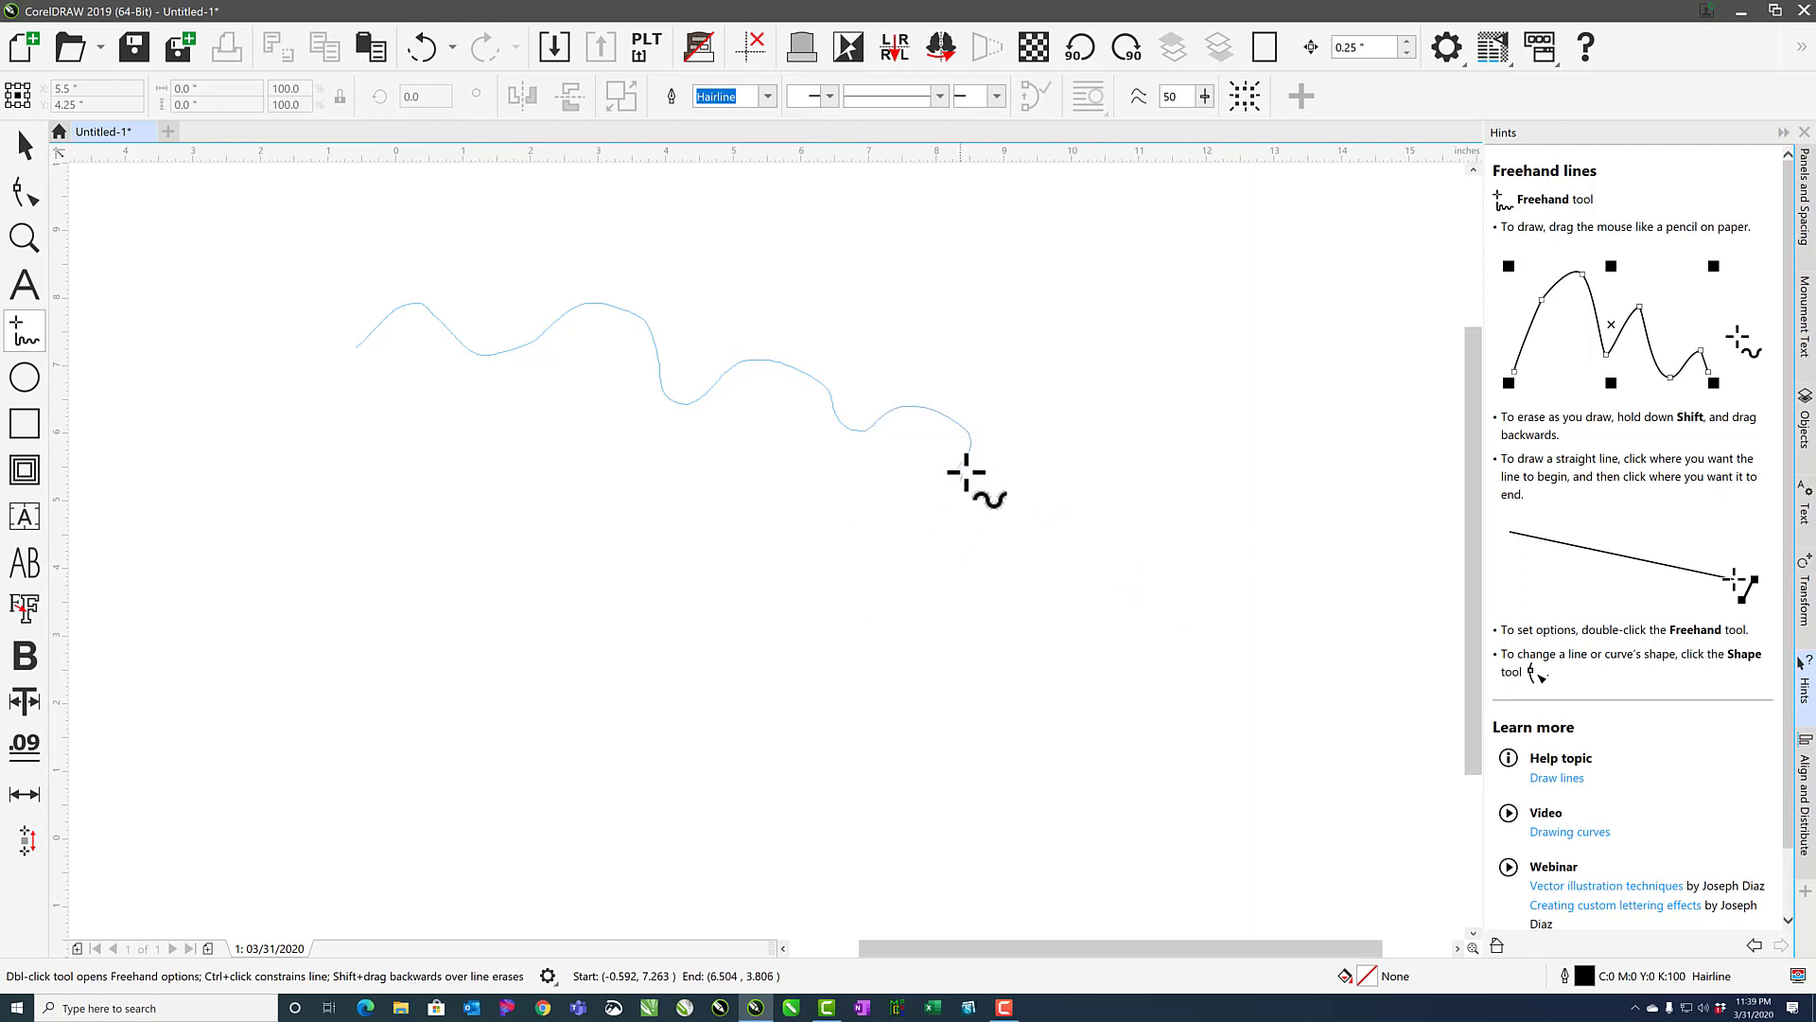
{"action": "mouse_move", "coordinate": [1035, 365]}
{"action": "left_mouse_down"}
{"action": "mouse_move", "coordinate": [937, 479]}
{"action": "mouse_move", "coordinate": [841, 547]}
{"action": "mouse_move", "coordinate": [876, 517]}
{"action": "mouse_move", "coordinate": [774, 479]}
{"action": "mouse_move", "coordinate": [822, 535]}
{"action": "mouse_move", "coordinate": [854, 477]}
{"action": "mouse_move", "coordinate": [890, 524]}
{"action": "mouse_move", "coordinate": [875, 426]}
{"action": "mouse_move", "coordinate": [839, 423]}
{"action": "mouse_move", "coordinate": [782, 367]}
{"action": "mouse_move", "coordinate": [874, 431]}
{"action": "mouse_move", "coordinate": [920, 419]}
{"action": "mouse_move", "coordinate": [971, 449]}
{"action": "mouse_move", "coordinate": [990, 490]}
{"action": "mouse_move", "coordinate": [970, 474]}
{"action": "mouse_move", "coordinate": [1042, 501]}
{"action": "mouse_move", "coordinate": [1063, 542]}
{"action": "mouse_move", "coordinate": [1048, 502]}
{"action": "left_mouse_up"}
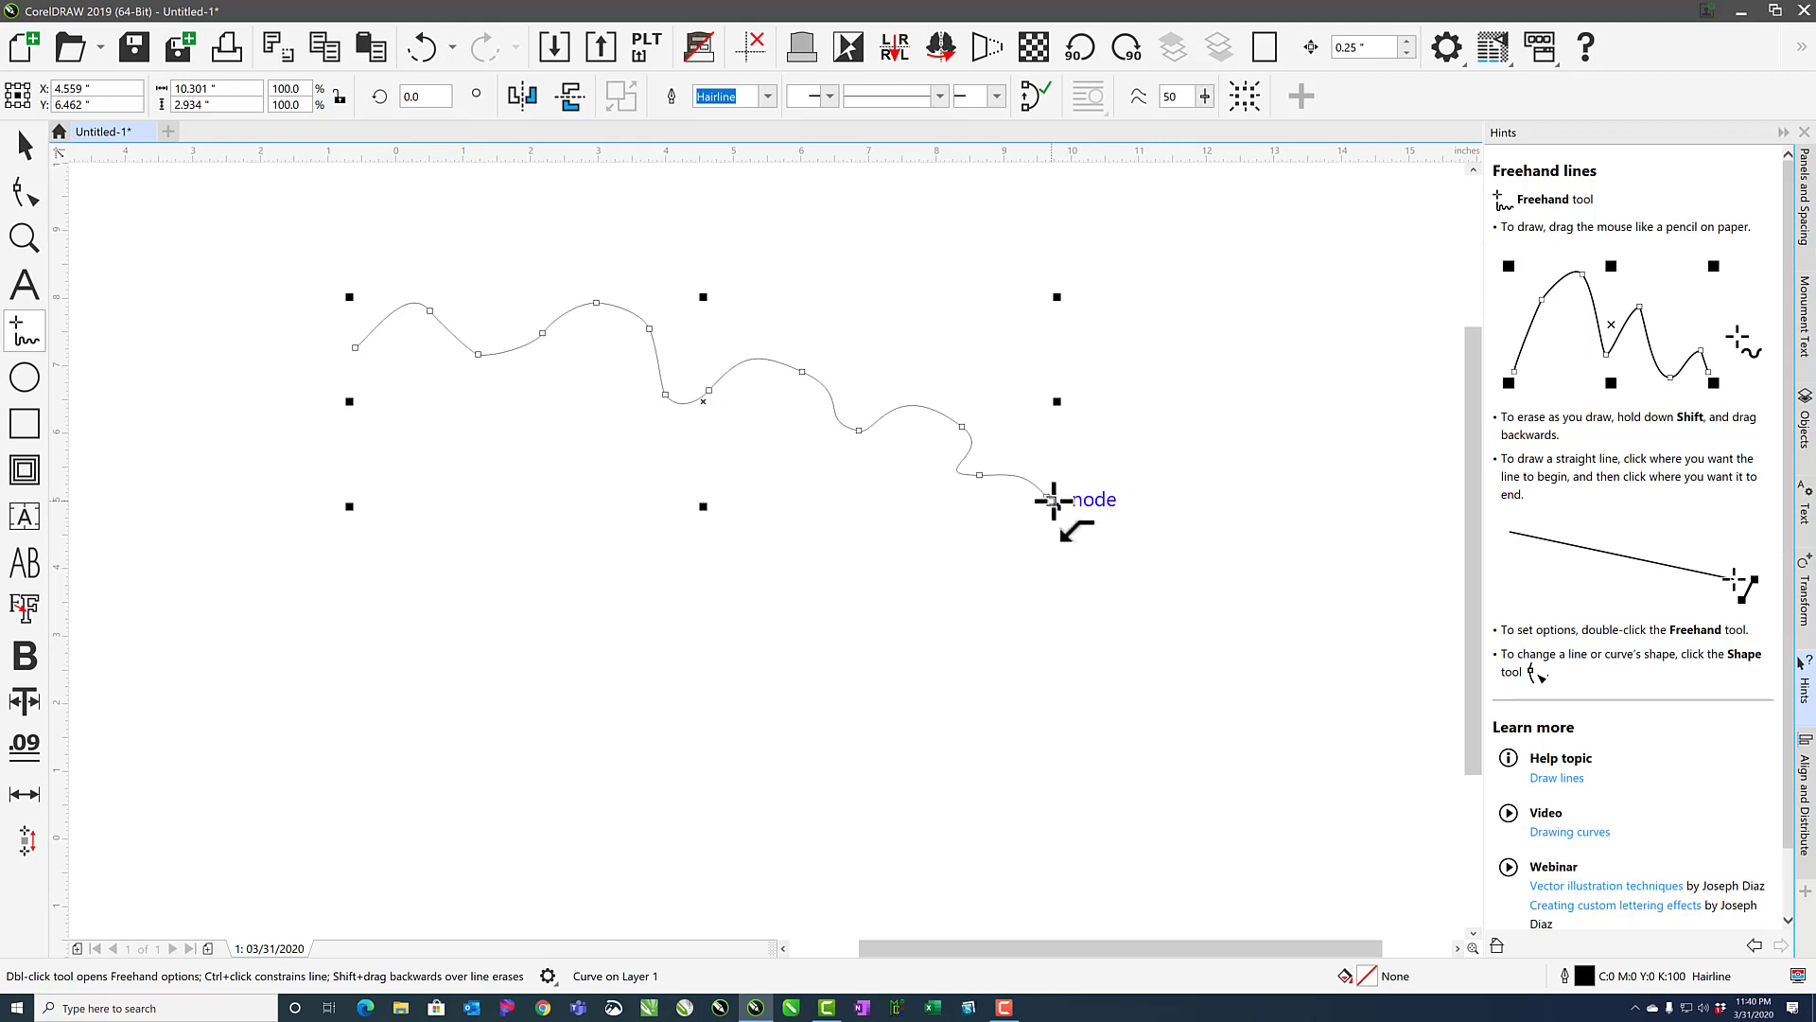
{"action": "mouse_move", "coordinate": [1053, 502]}
{"action": "left_mouse_down"}
{"action": "mouse_move", "coordinate": [1159, 480]}
{"action": "mouse_move", "coordinate": [1200, 538]}
{"action": "mouse_move", "coordinate": [1138, 640]}
{"action": "mouse_move", "coordinate": [1068, 684]}
{"action": "mouse_move", "coordinate": [896, 631]}
{"action": "mouse_move", "coordinate": [807, 662]}
{"action": "mouse_move", "coordinate": [660, 669]}
{"action": "mouse_move", "coordinate": [539, 645]}
{"action": "mouse_move", "coordinate": [356, 673]}
{"action": "mouse_move", "coordinate": [238, 636]}
{"action": "mouse_move", "coordinate": [181, 525]}
{"action": "mouse_move", "coordinate": [192, 463]}
{"action": "mouse_move", "coordinate": [356, 349]}
{"action": "left_mouse_up"}
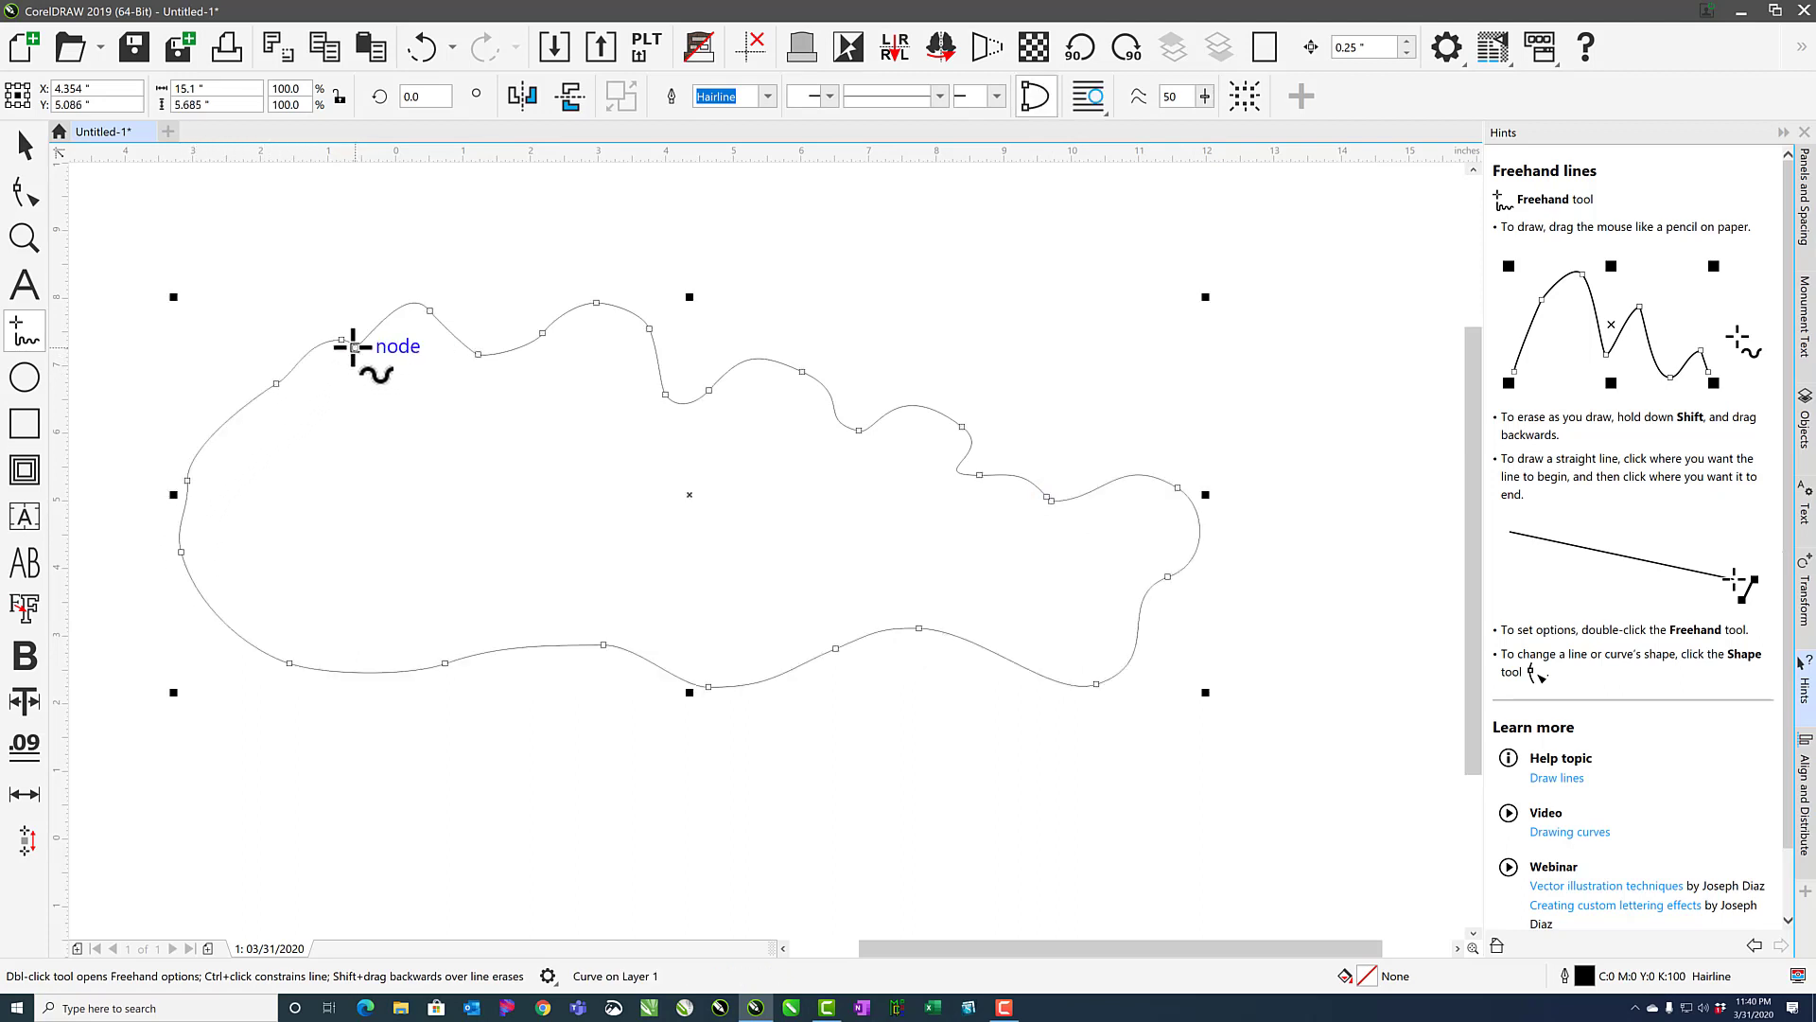
{"action": "left_click", "coordinate": [1030, 102]}
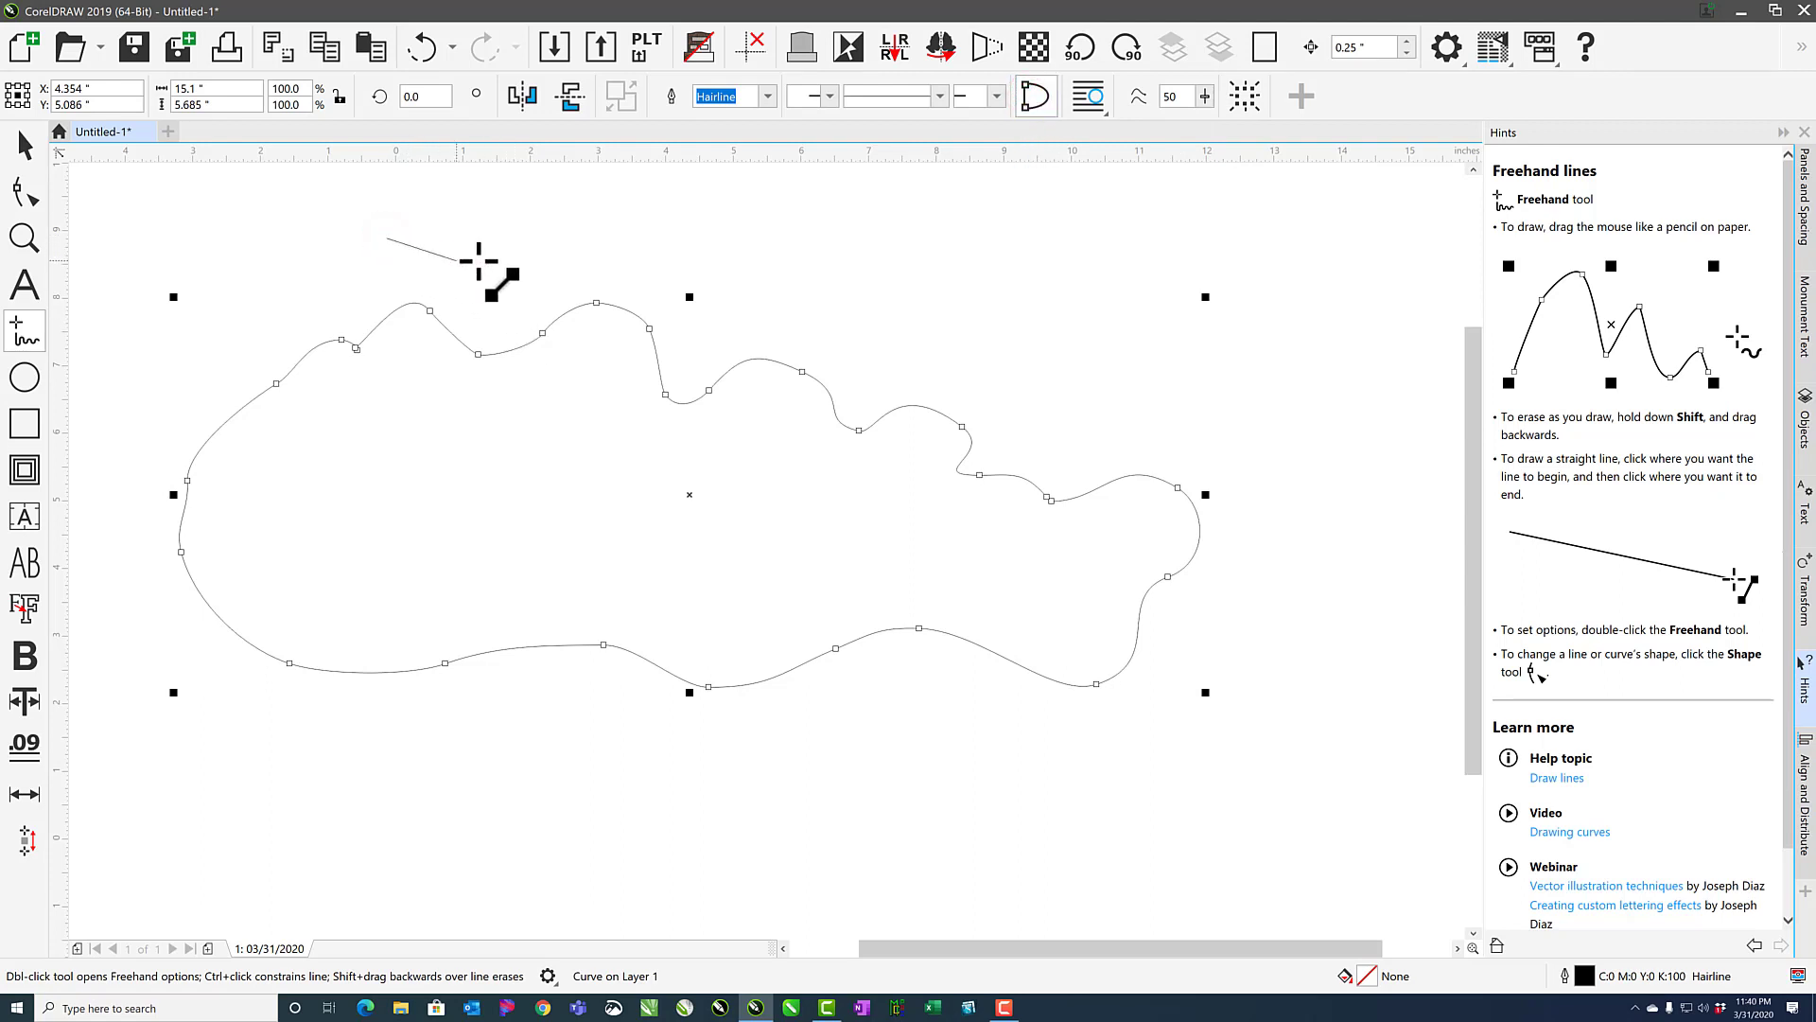
Draw a stepped line of three connected straight Freehand segments across the wavy shape, about 8.4 by 7.8 inches overall.
{"action": "left_click", "coordinate": [687, 239]}
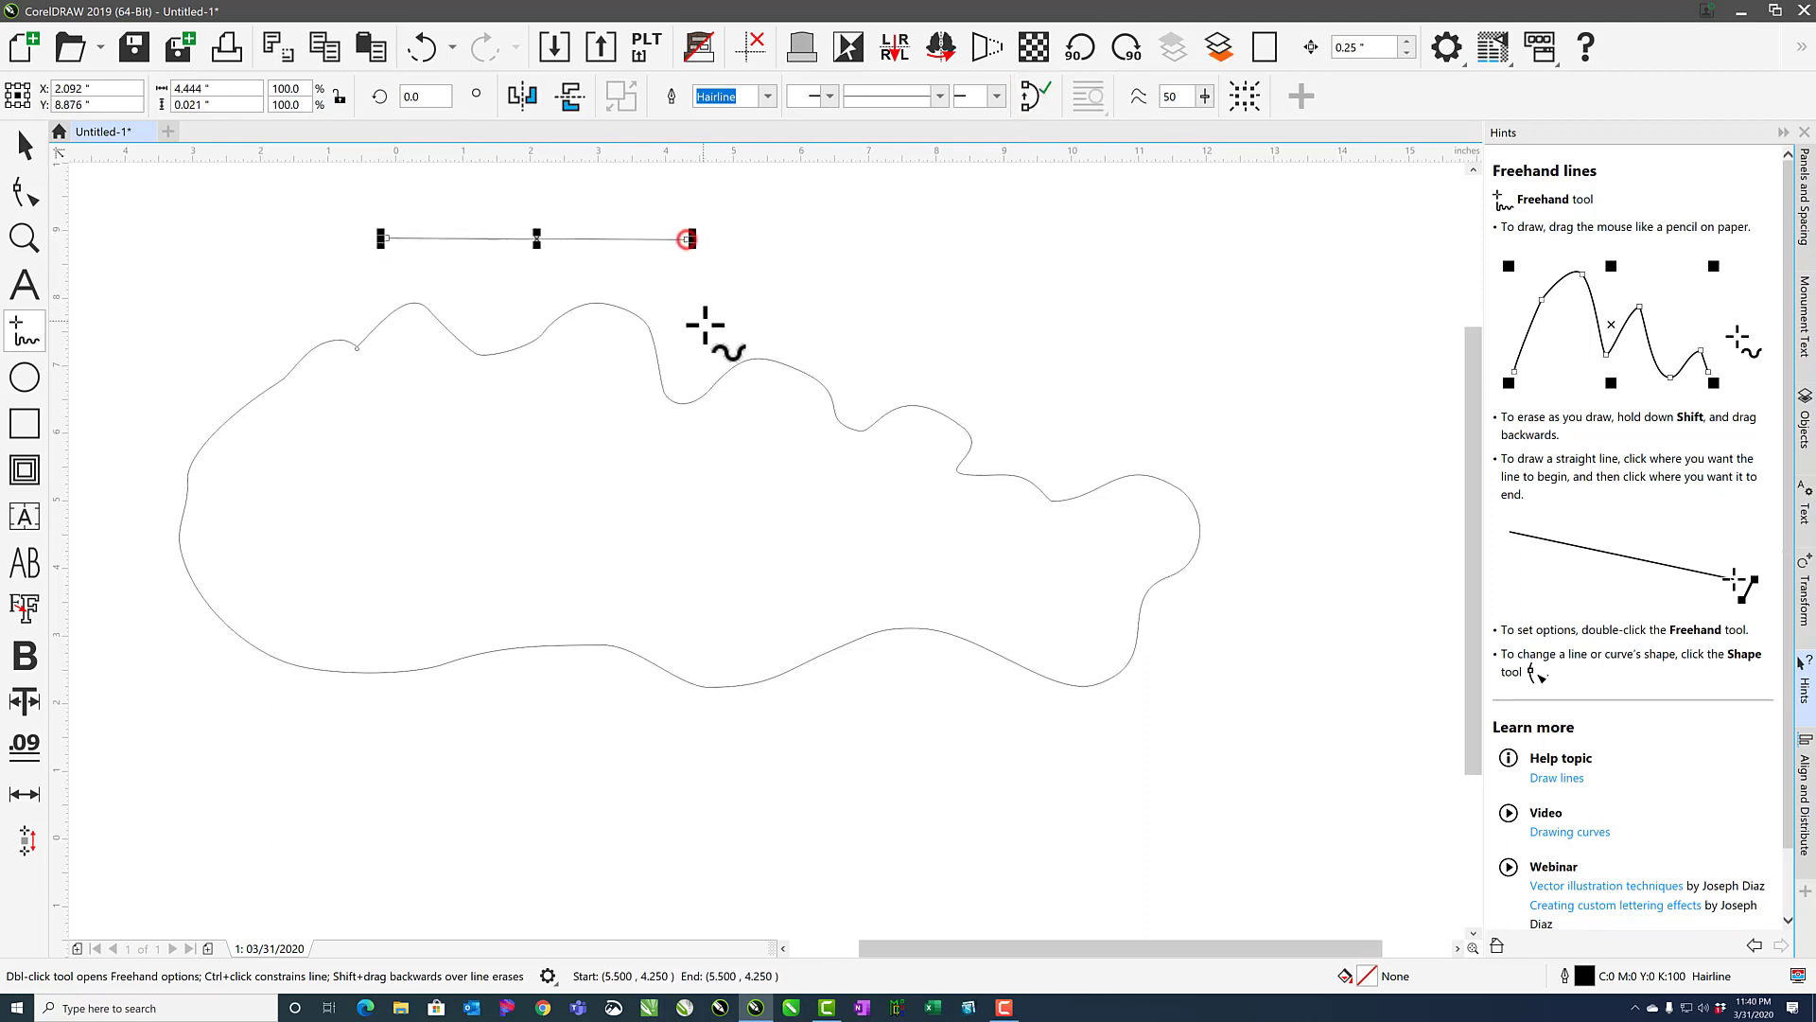
{"action": "left_click", "coordinate": [688, 239]}
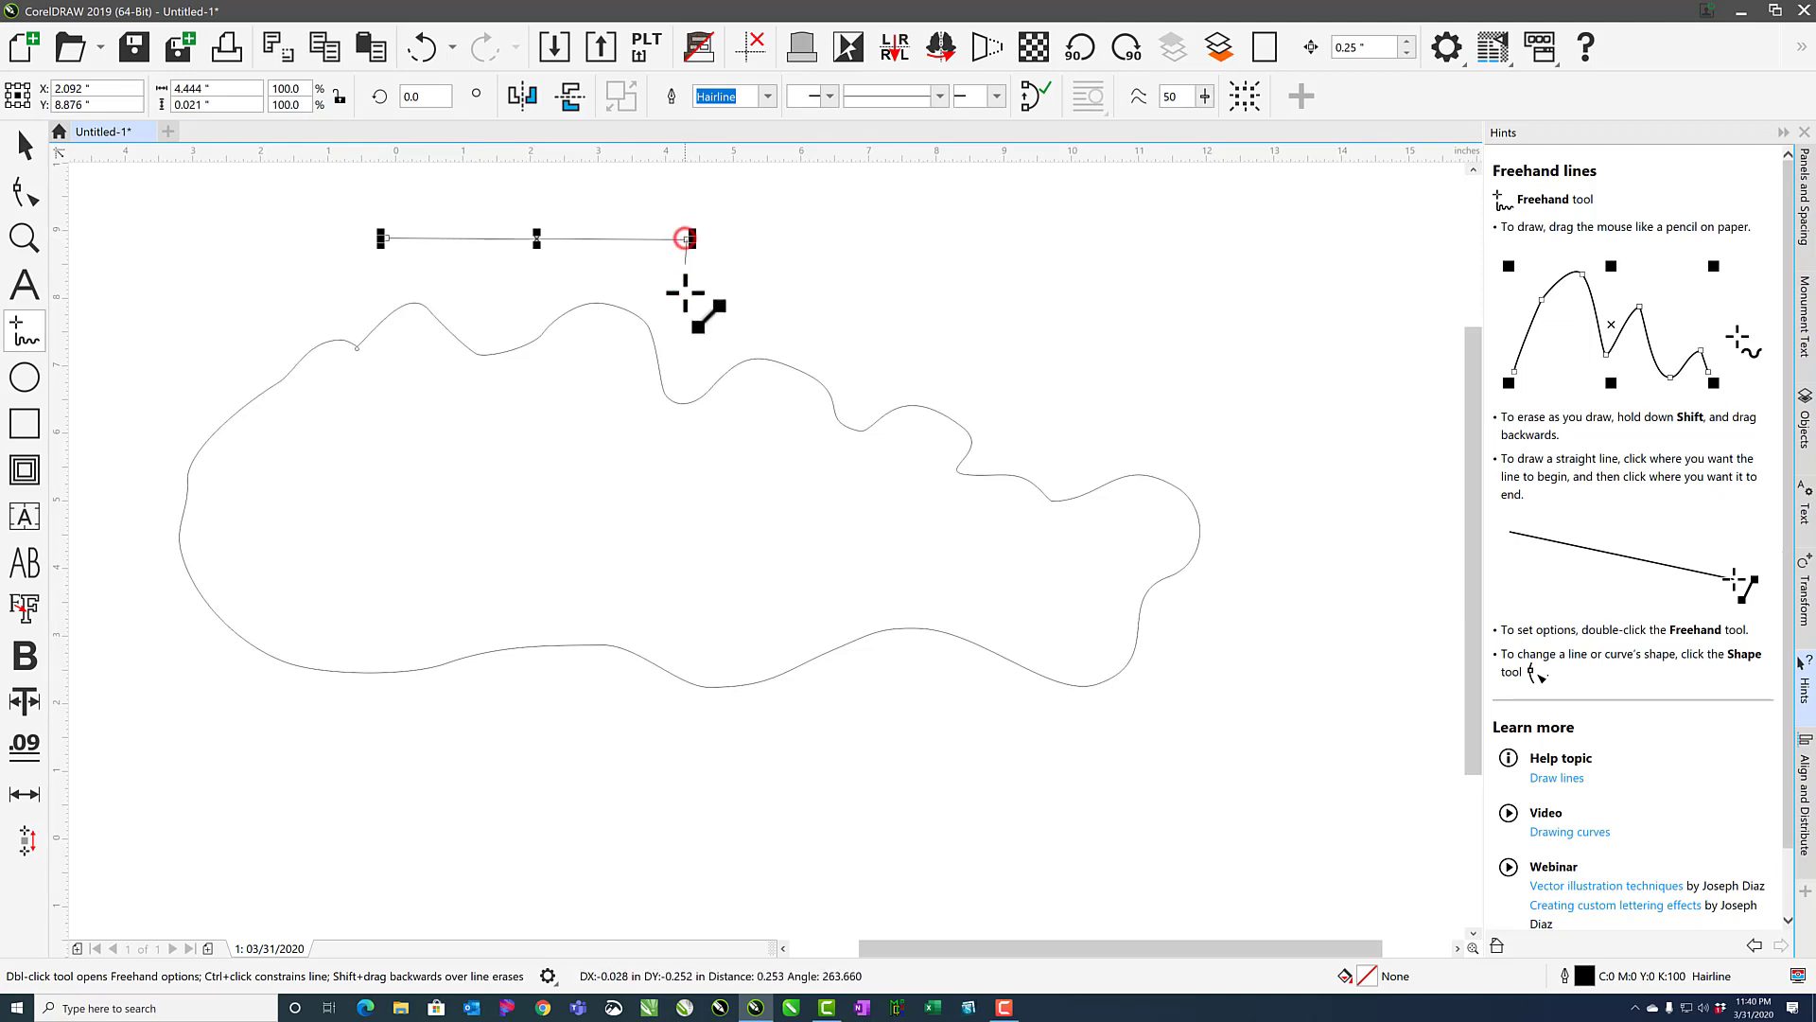
{"action": "left_click", "coordinate": [685, 763]}
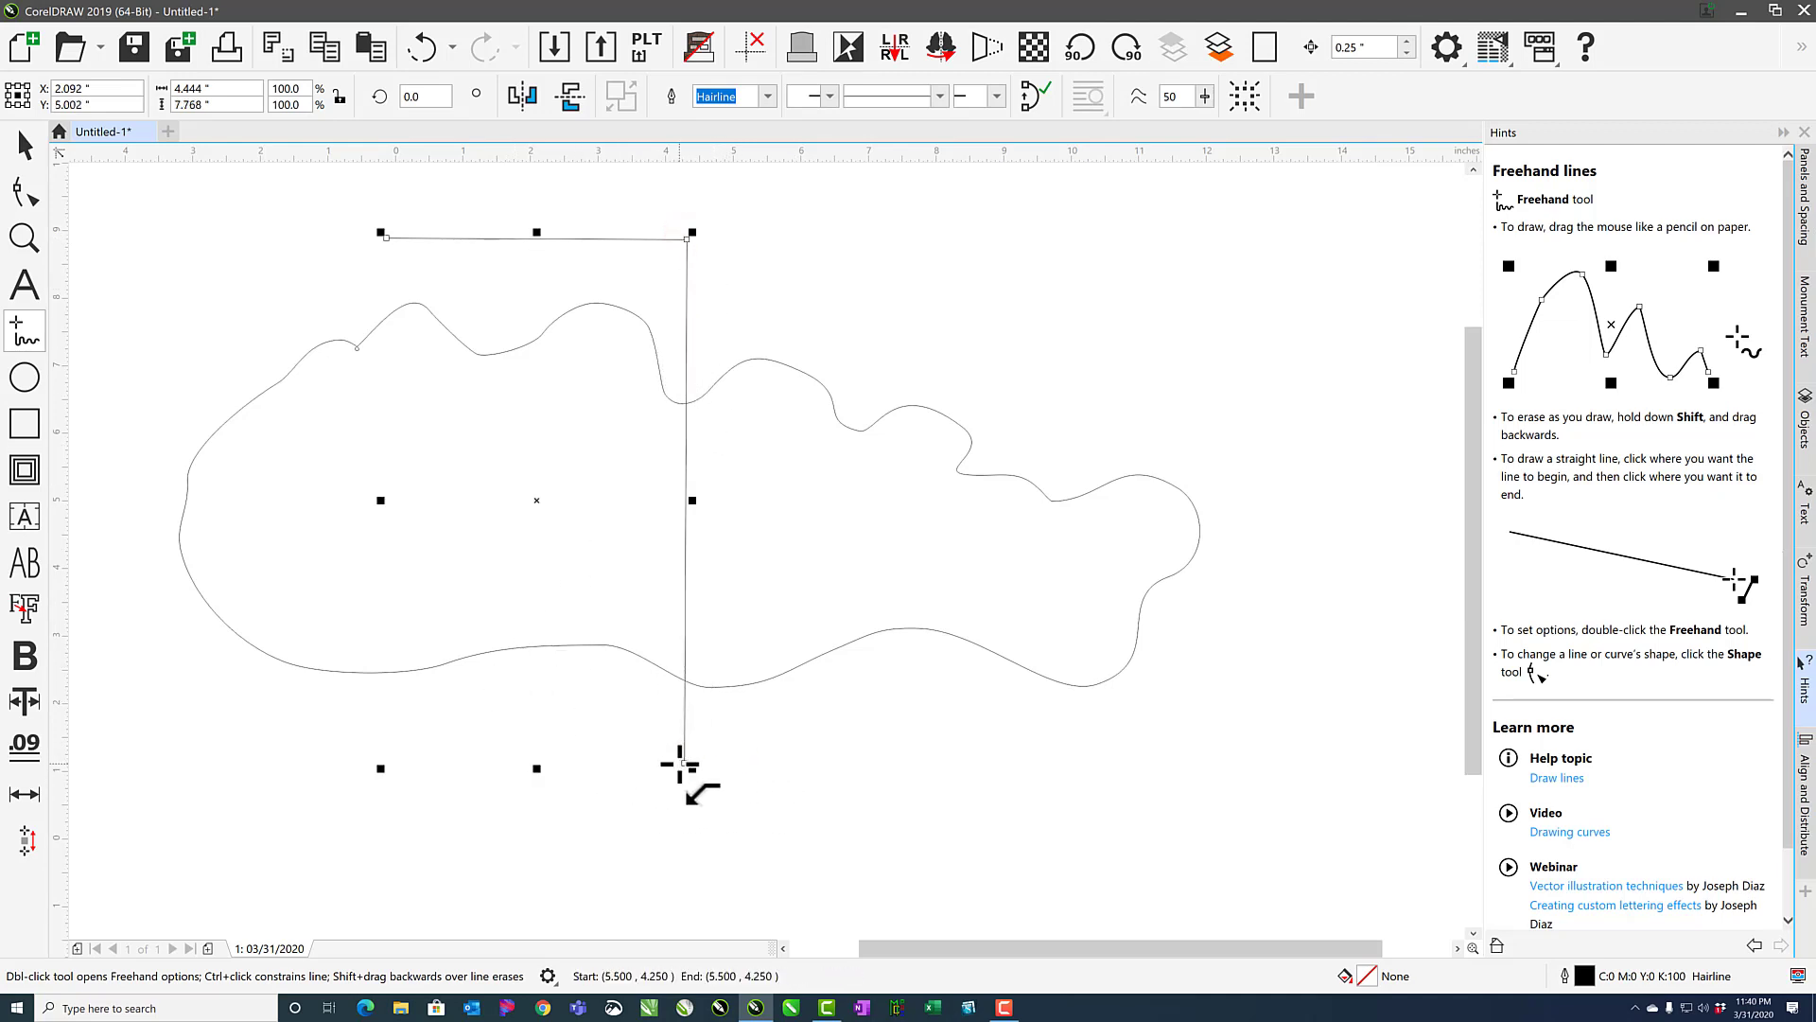
{"action": "left_click", "coordinate": [685, 763]}
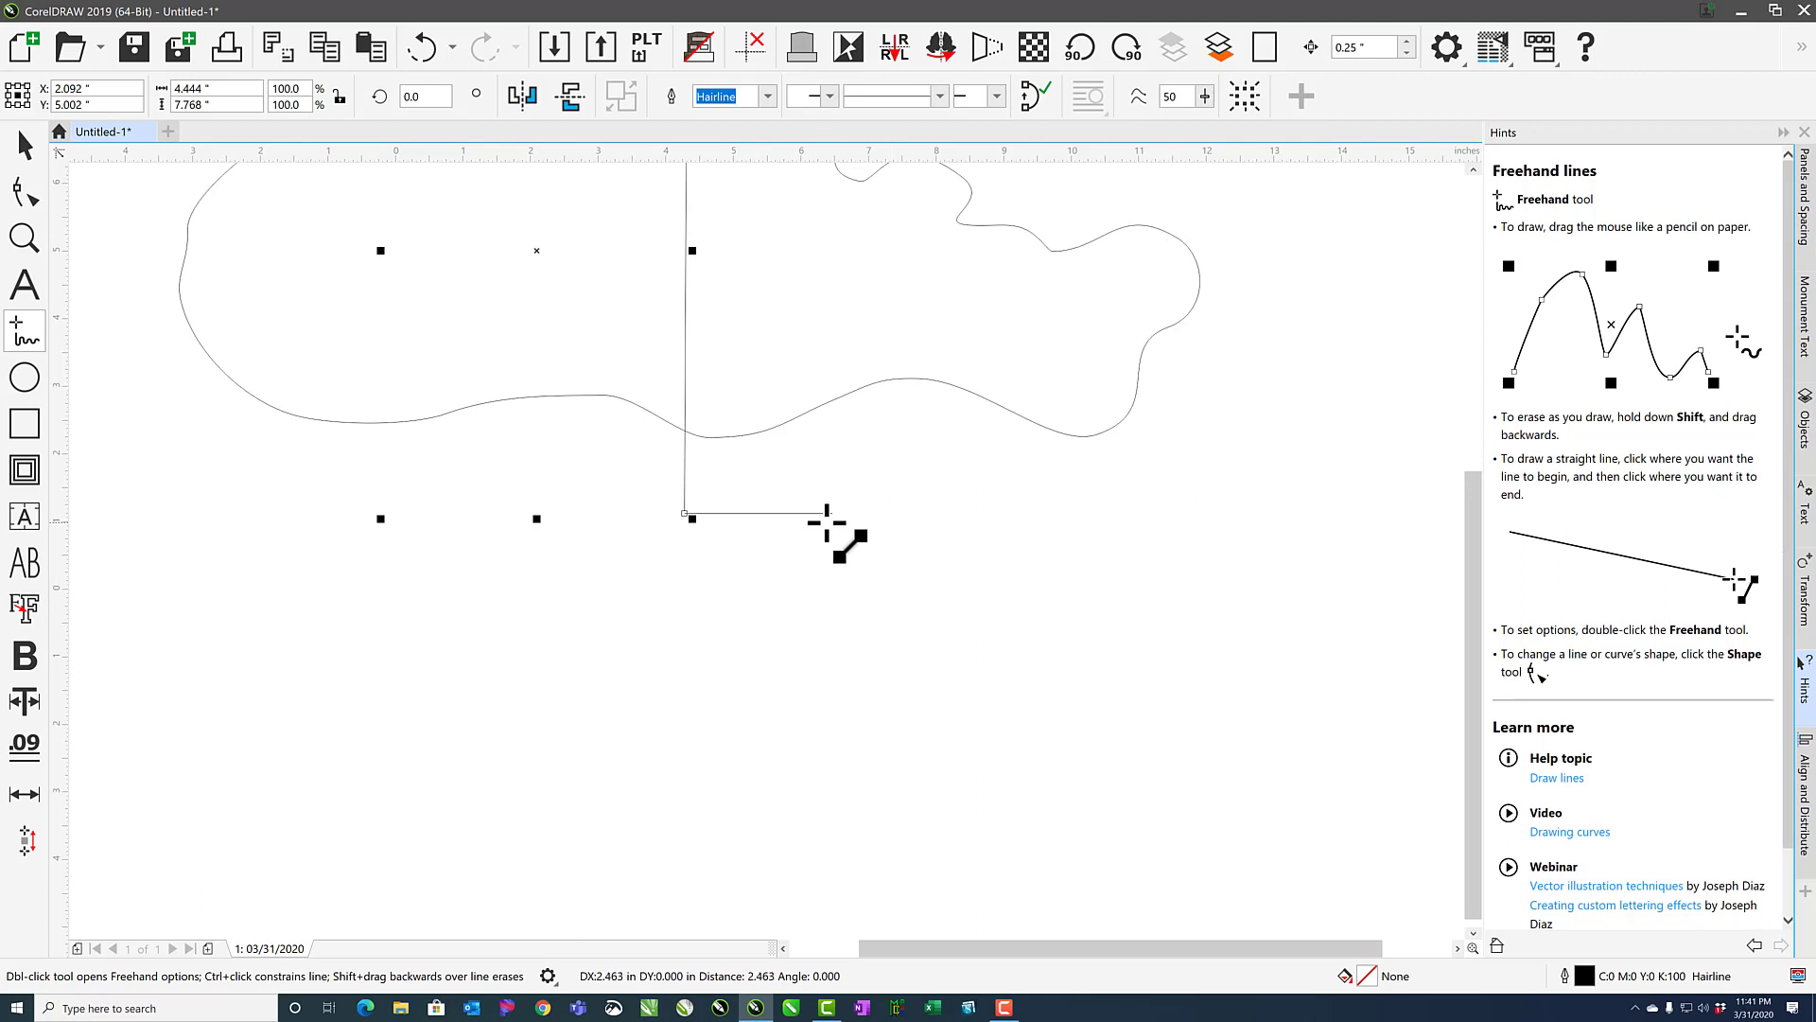
{"action": "left_click", "coordinate": [958, 508]}
{"action": "key", "text": "F4"}
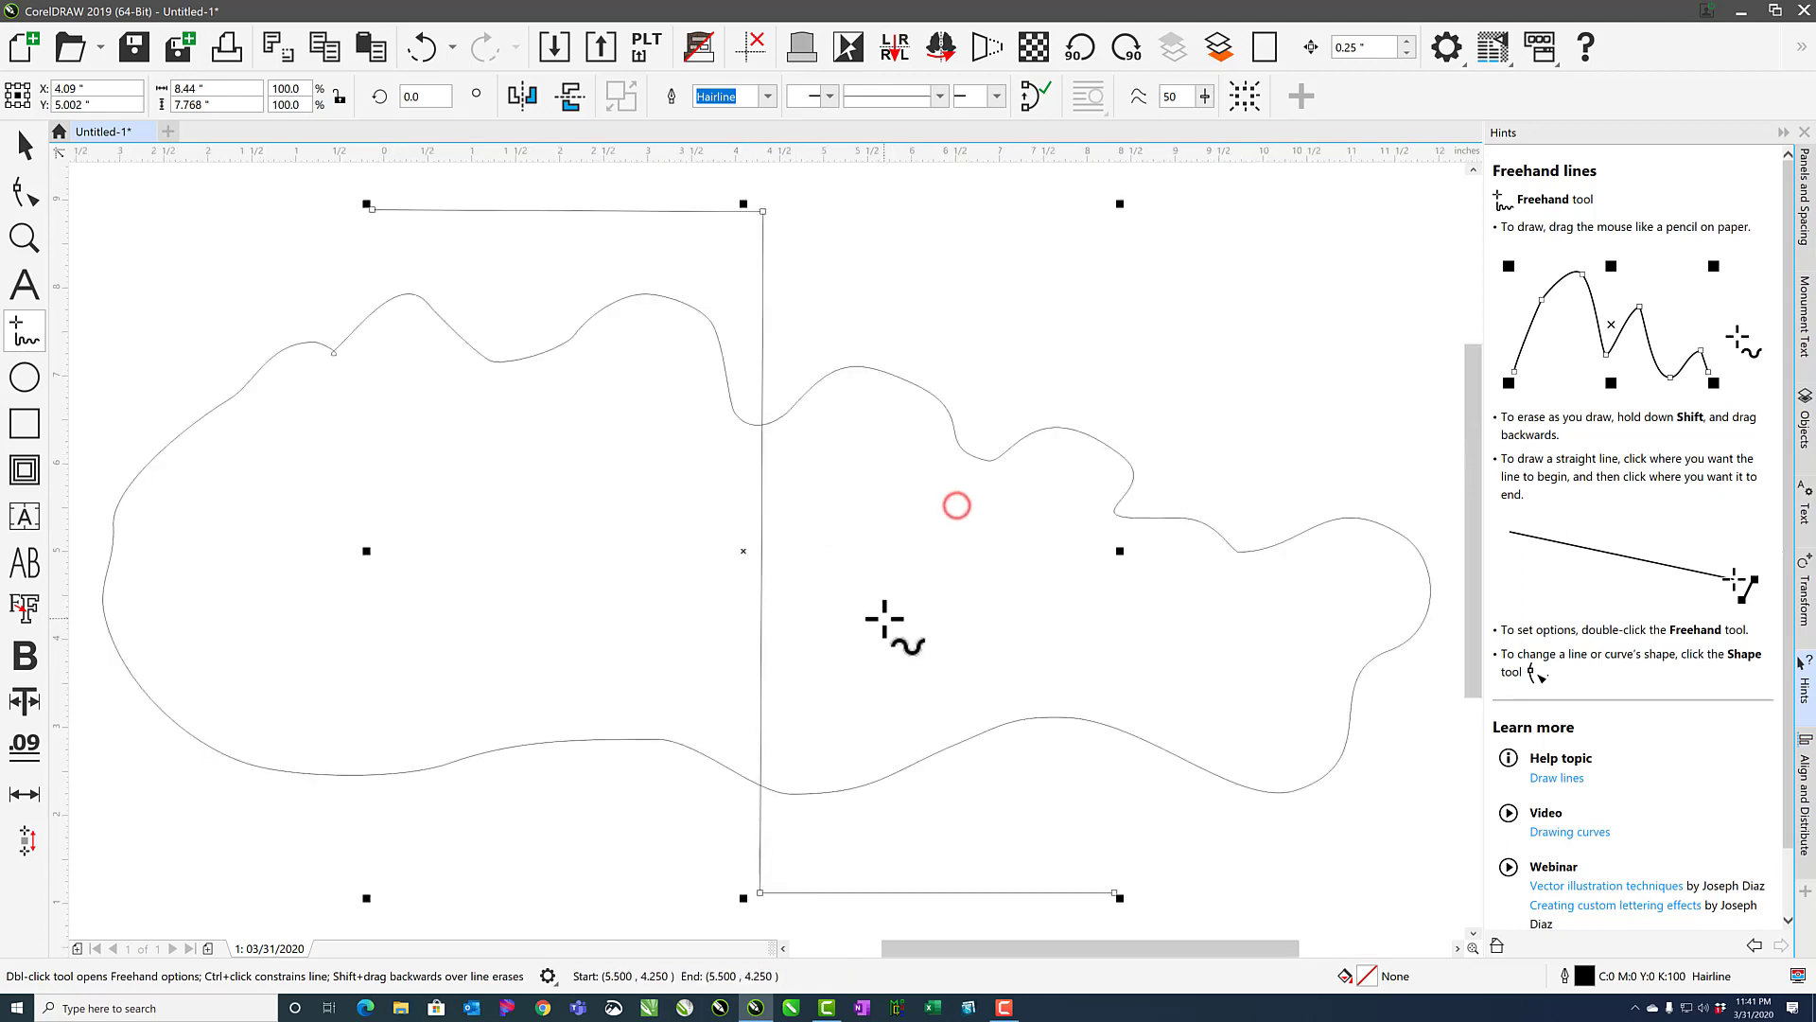
Delete the wavy freehand shape and the stepped line from the page.
{"action": "left_click", "coordinate": [25, 144]}
{"action": "key", "text": "Delete"}
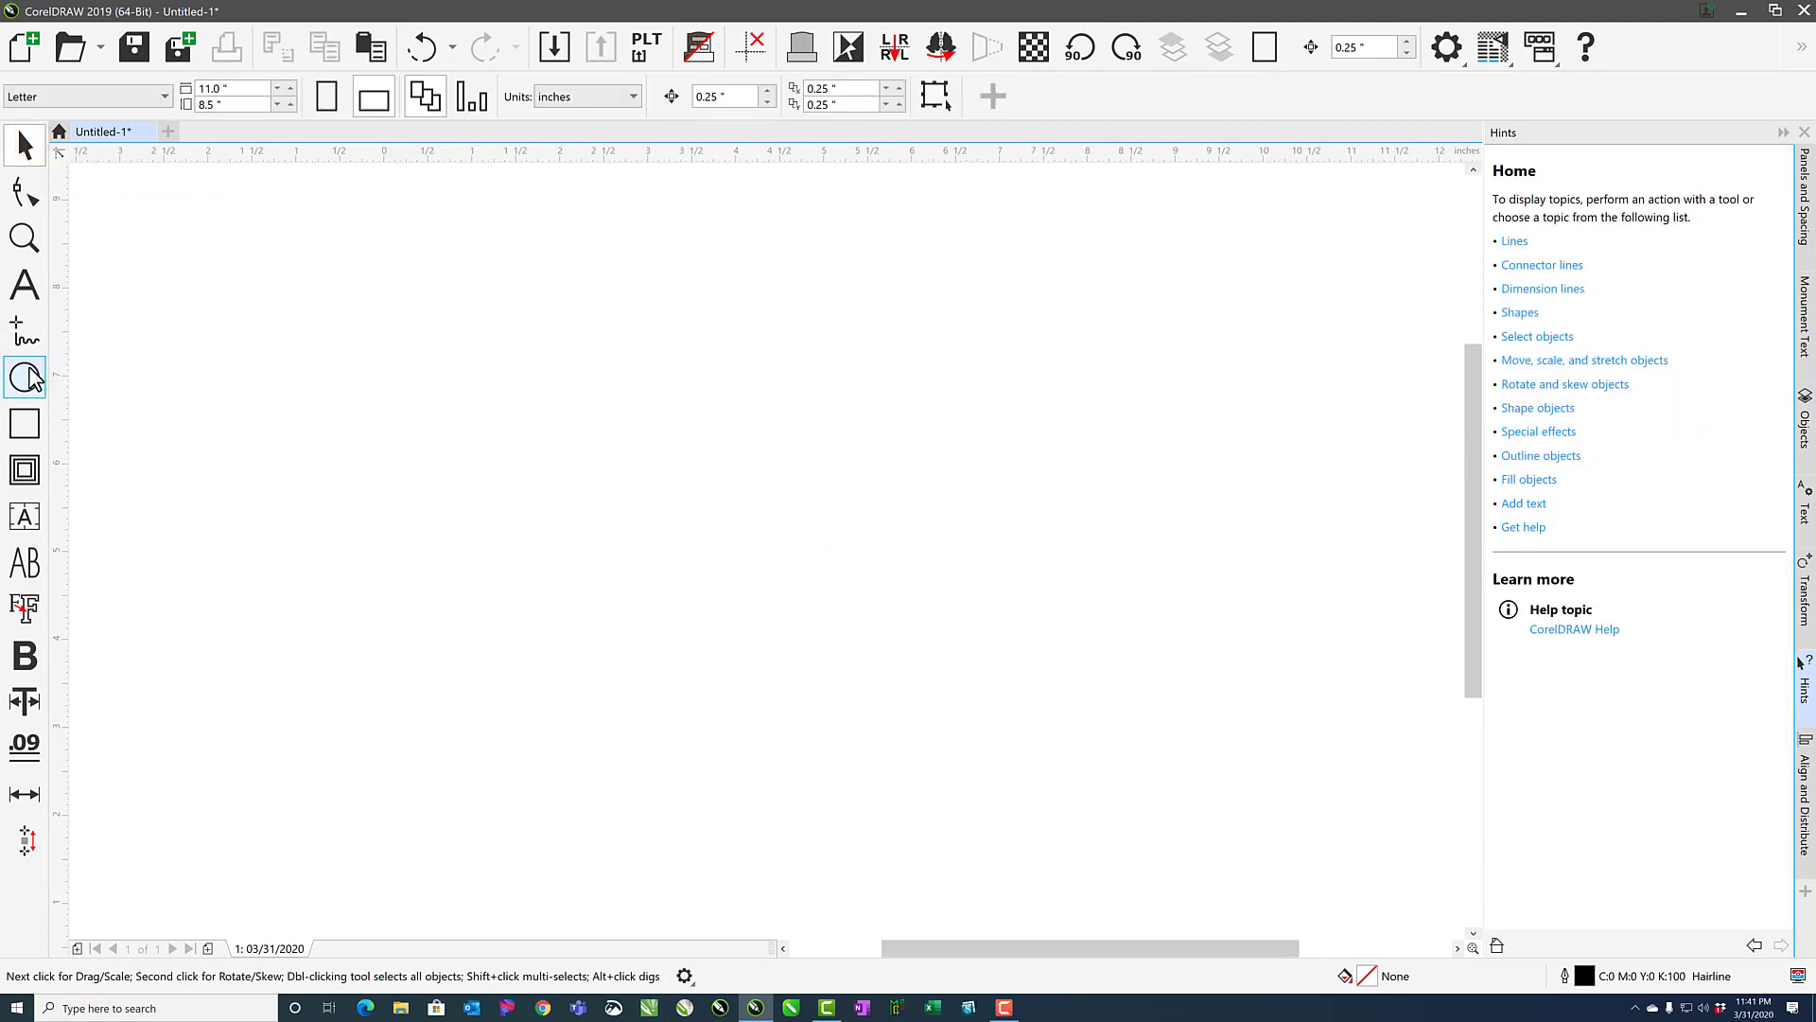
Draw an ellipse about 7.8 by 6 inches and undo it.
{"action": "left_click", "coordinate": [26, 378]}
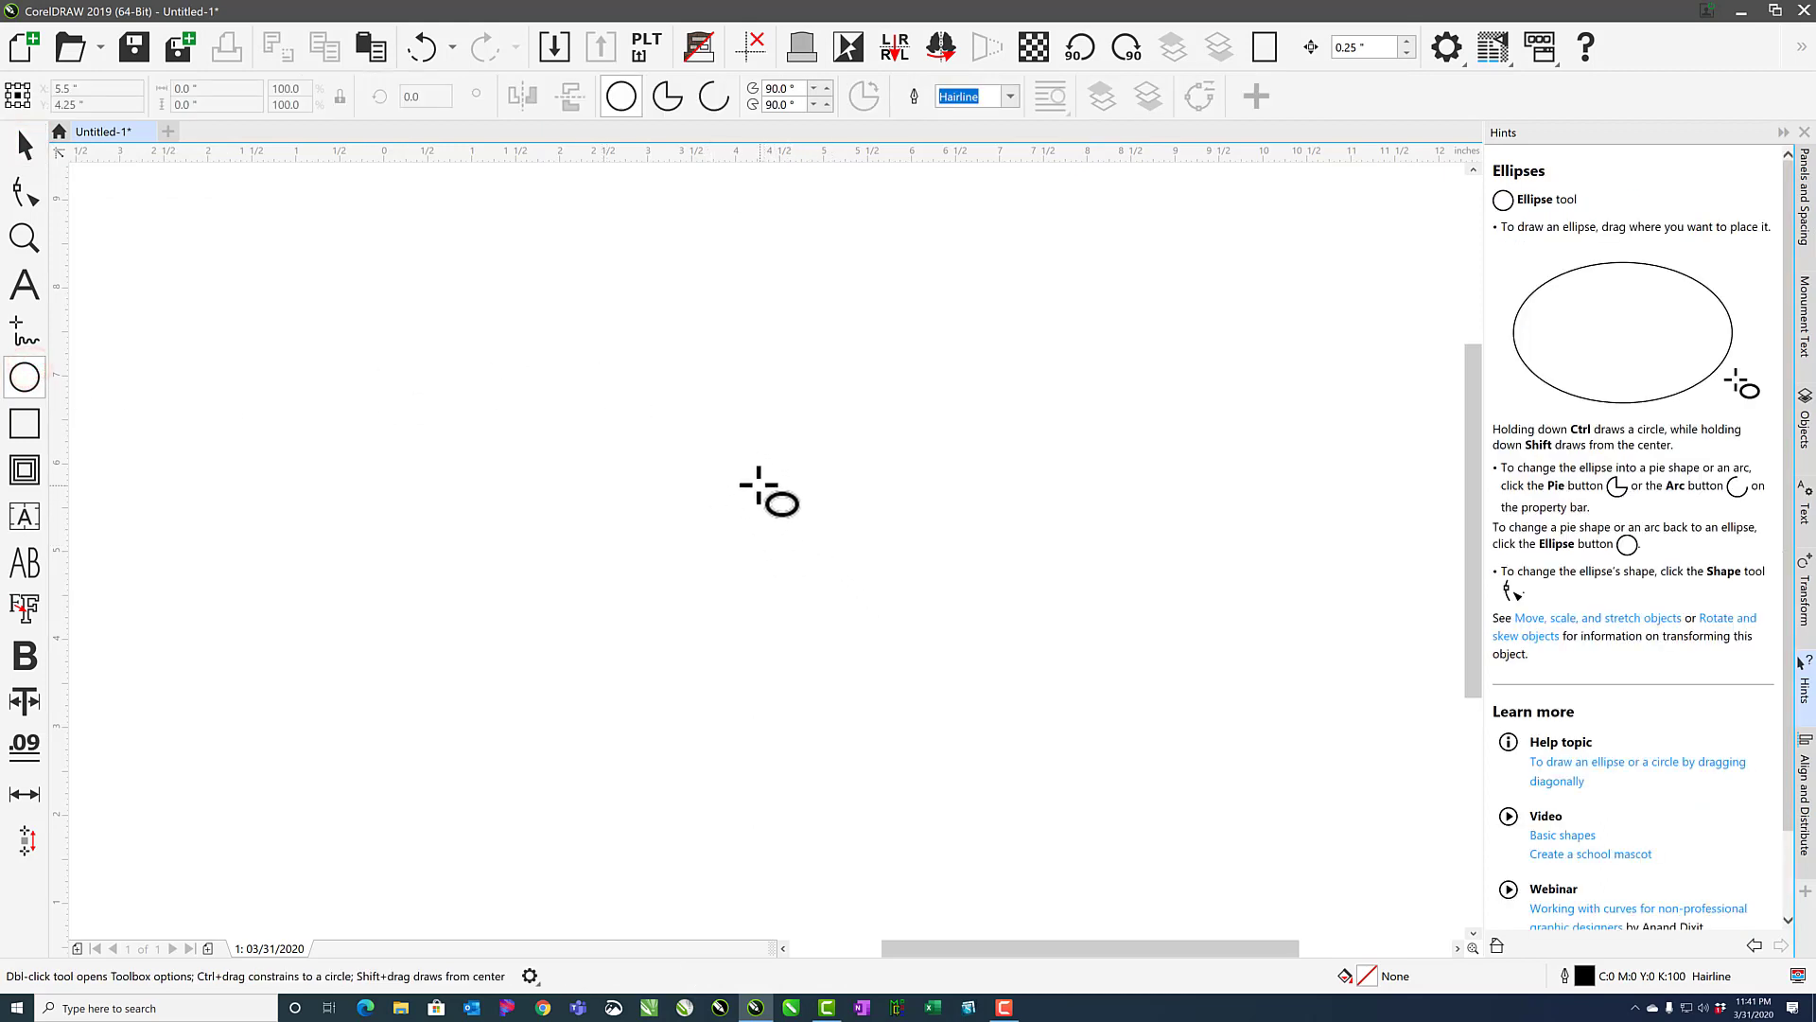
{"action": "left_click_drag", "start_coordinate": [456, 283], "coordinate": [1150, 813]}
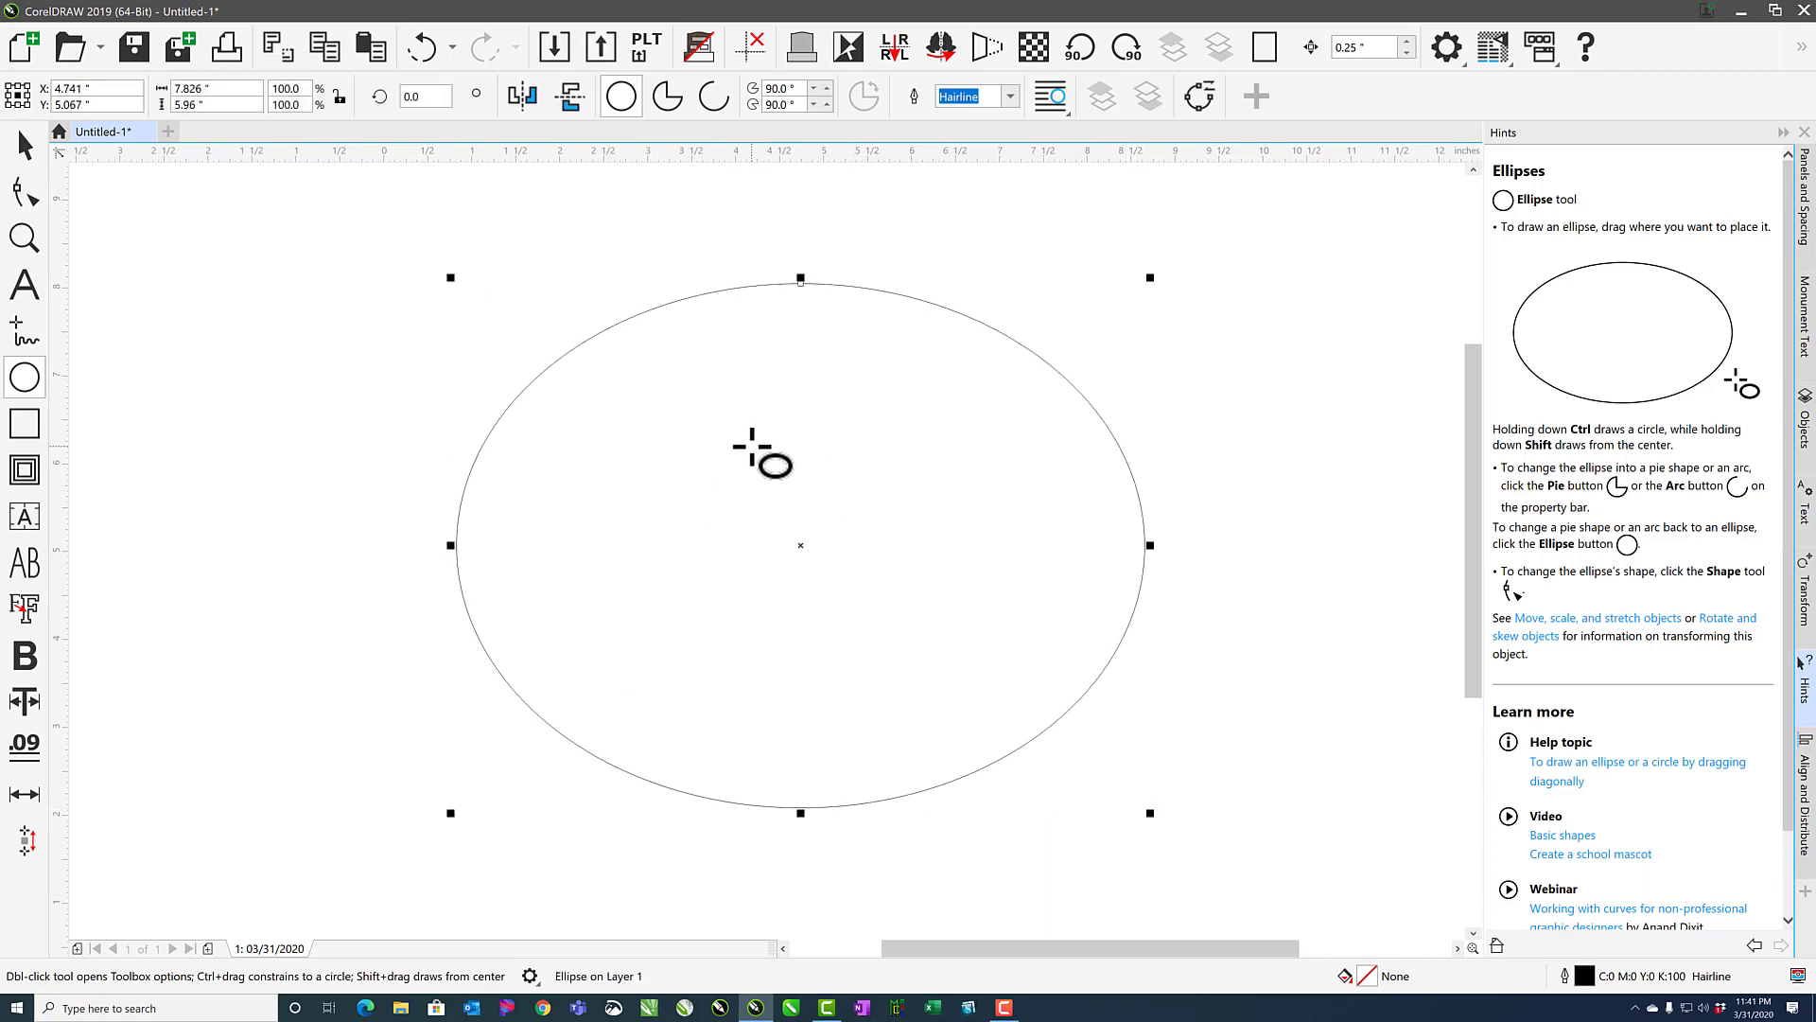
{"action": "key", "text": "ctrl+z"}
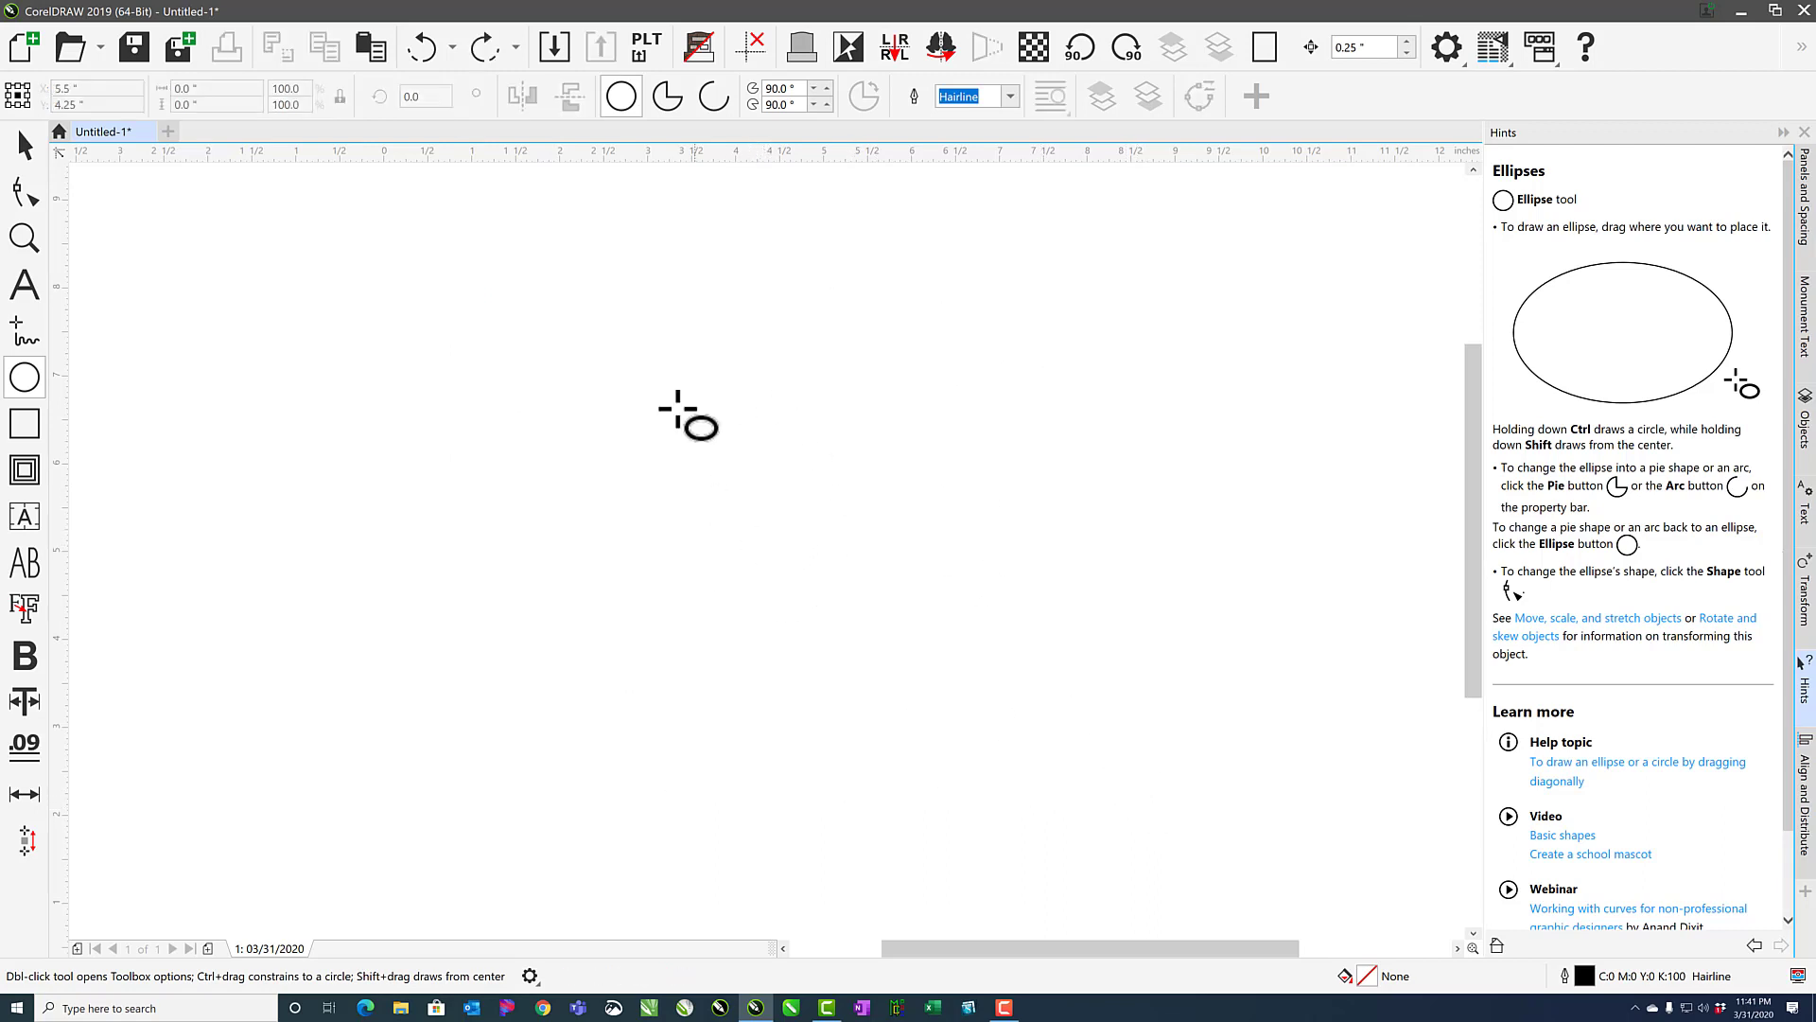
Draw a circle about 6.6 inches in diameter from its centre and convert it to a pie and to an arc.
{"action": "left_click_drag", "start_coordinate": [776, 540], "coordinate": [1066, 312]}
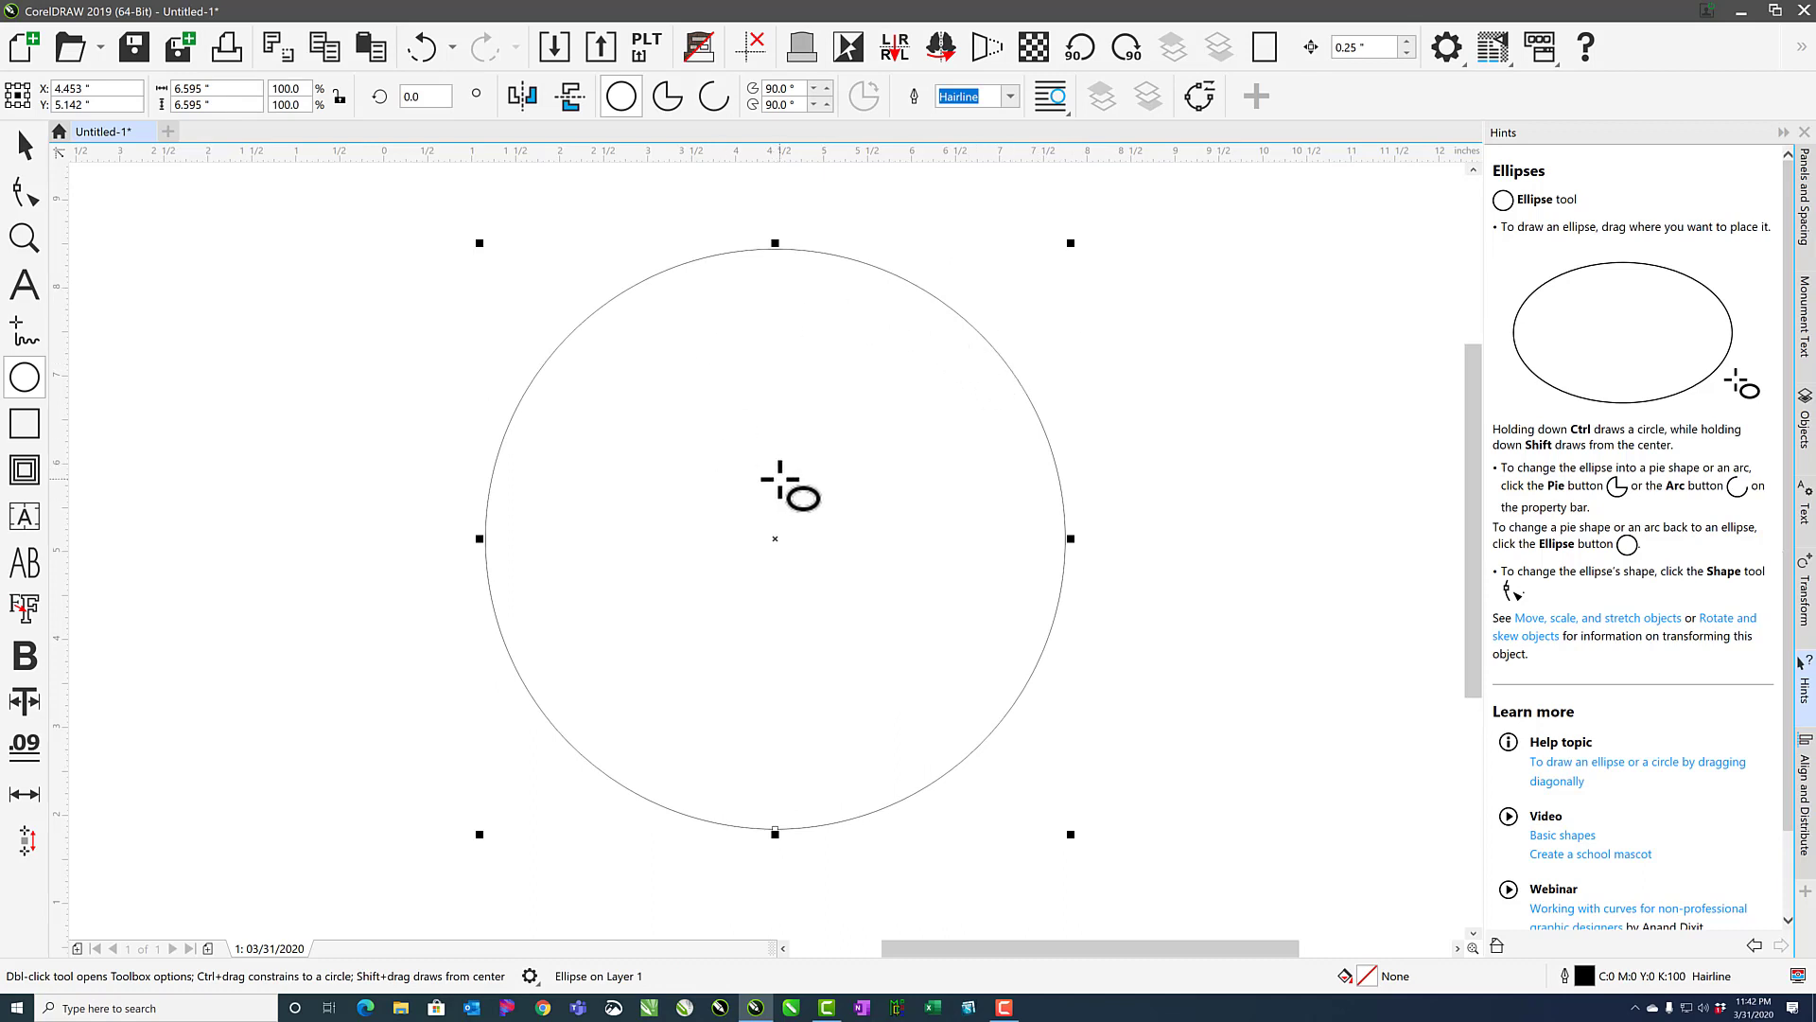
{"action": "left_click", "coordinate": [667, 97]}
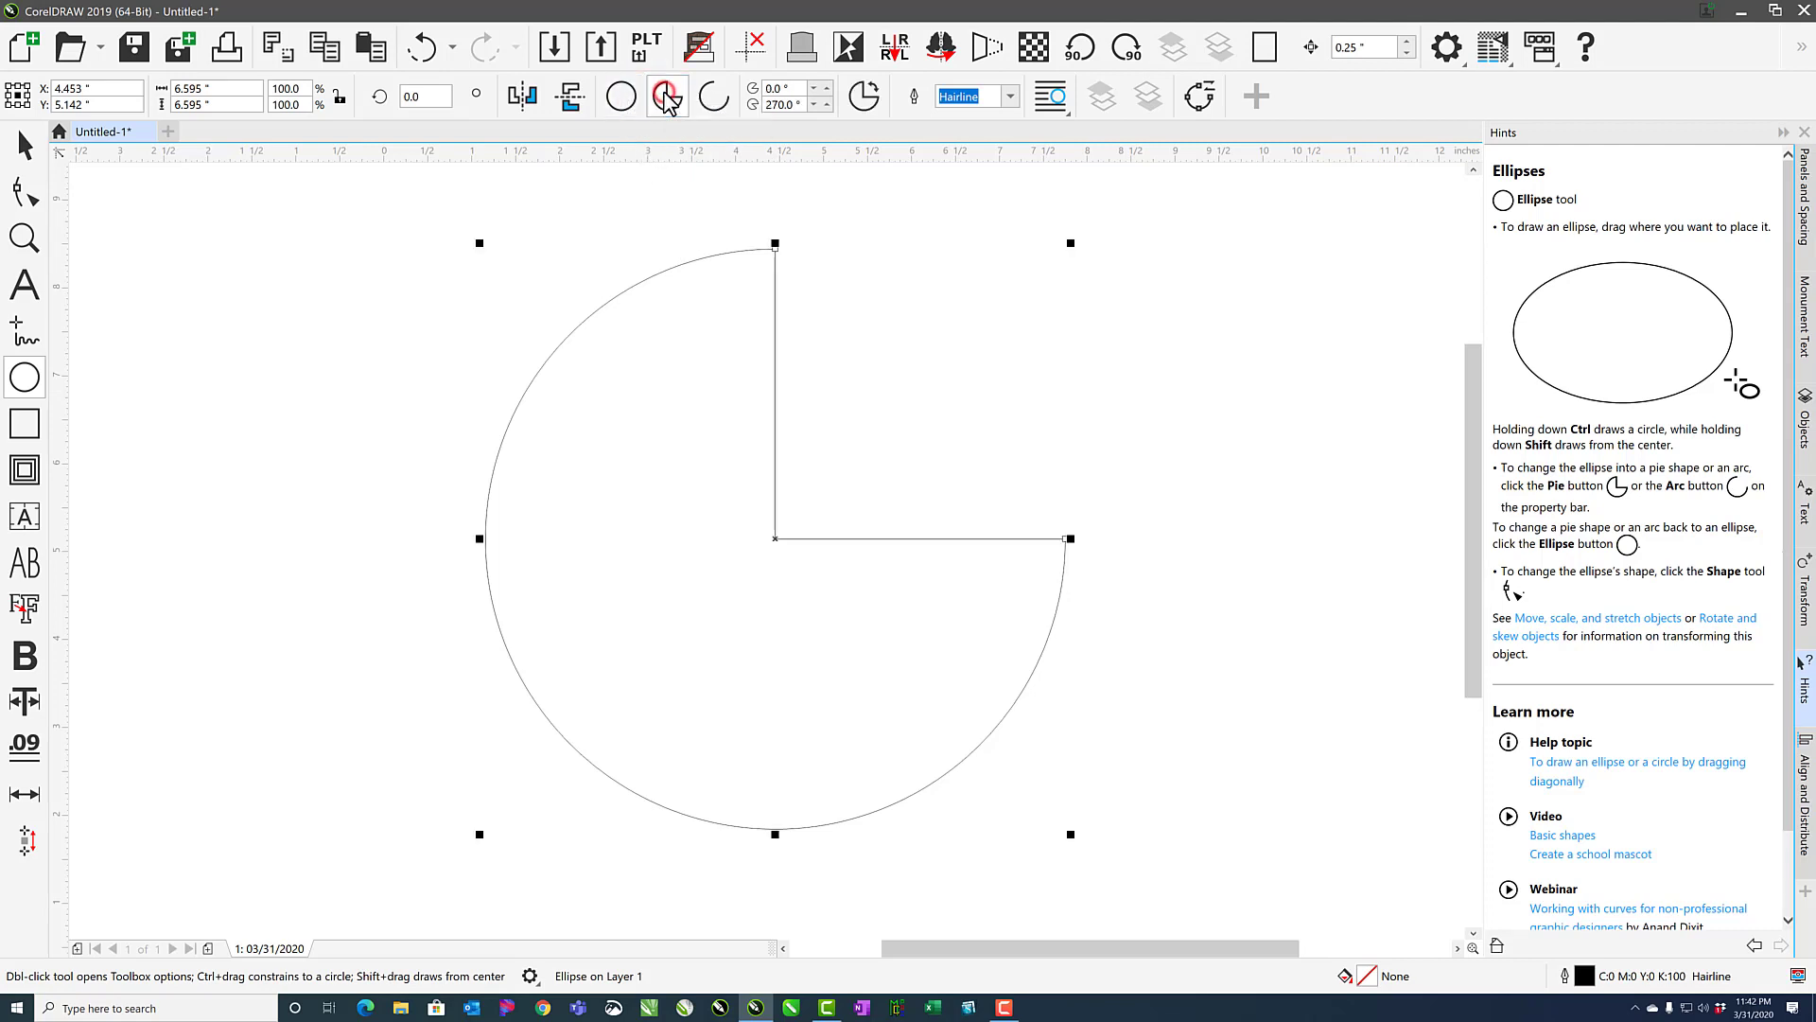
{"action": "left_click", "coordinate": [714, 98]}
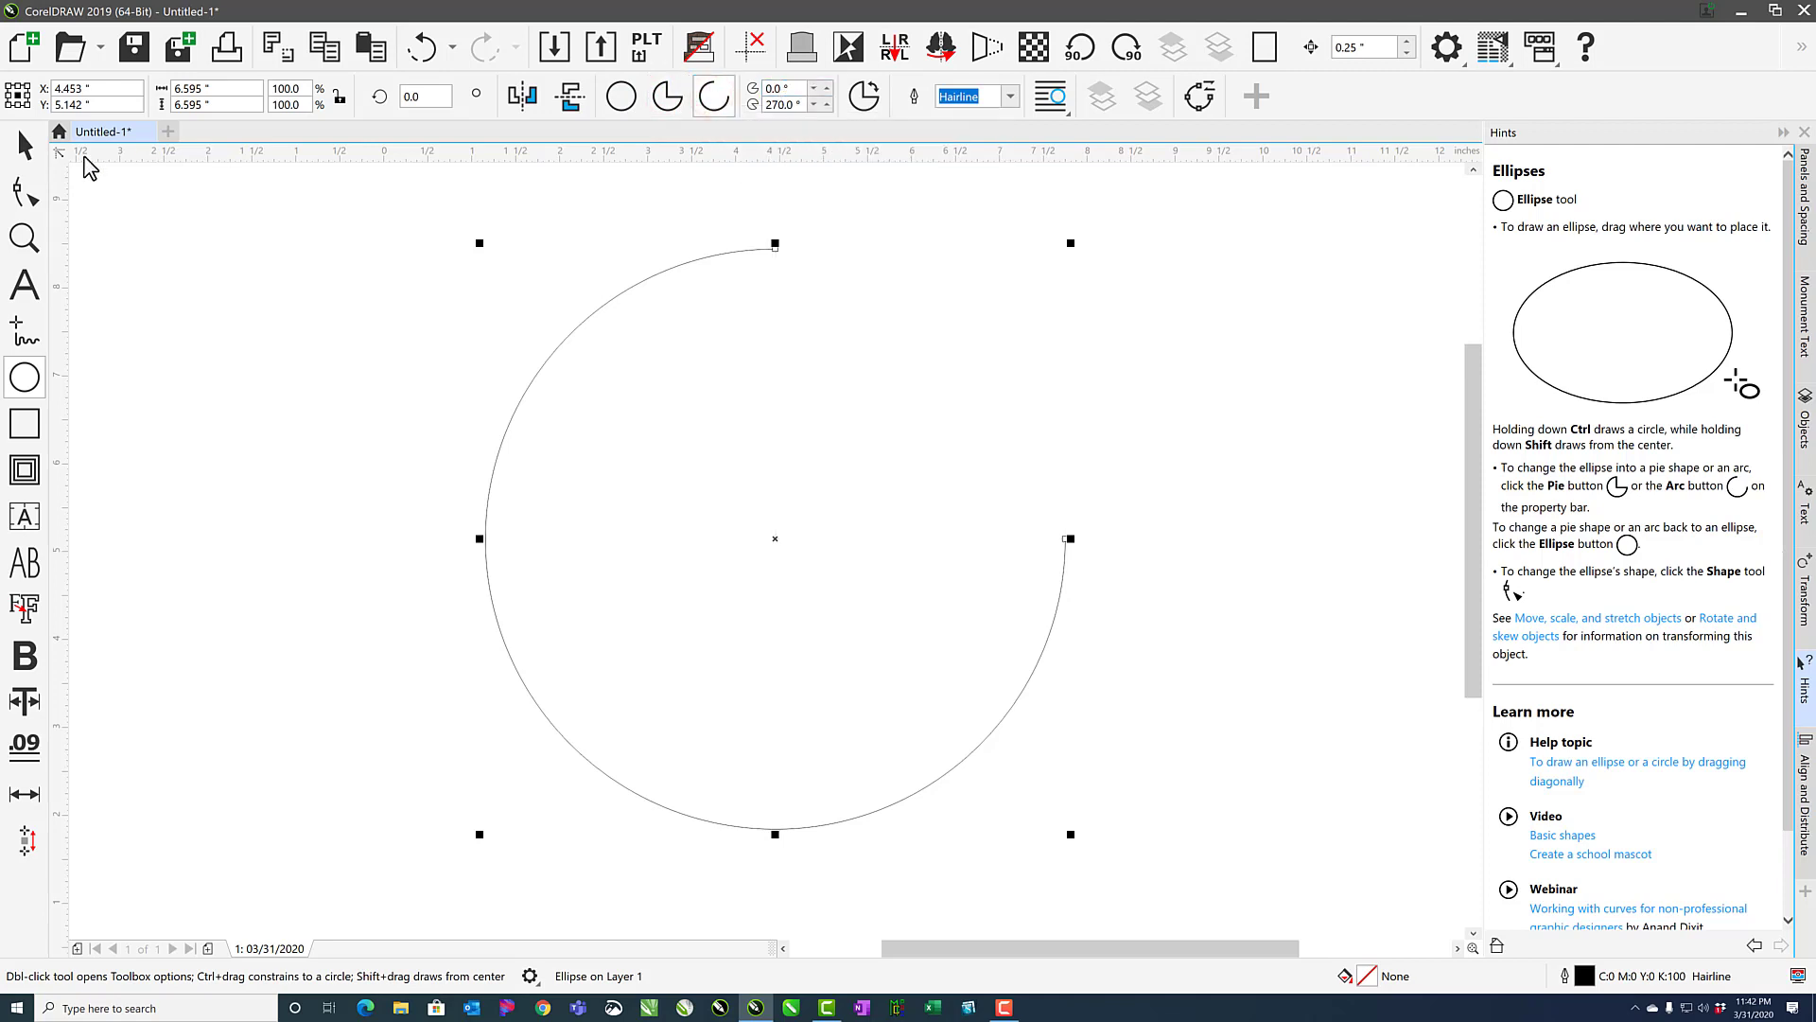
Reshape the arc with the Shape tool, moving its end nodes to form a pie wedge and finally a wide open arc.
{"action": "left_click", "coordinate": [25, 194]}
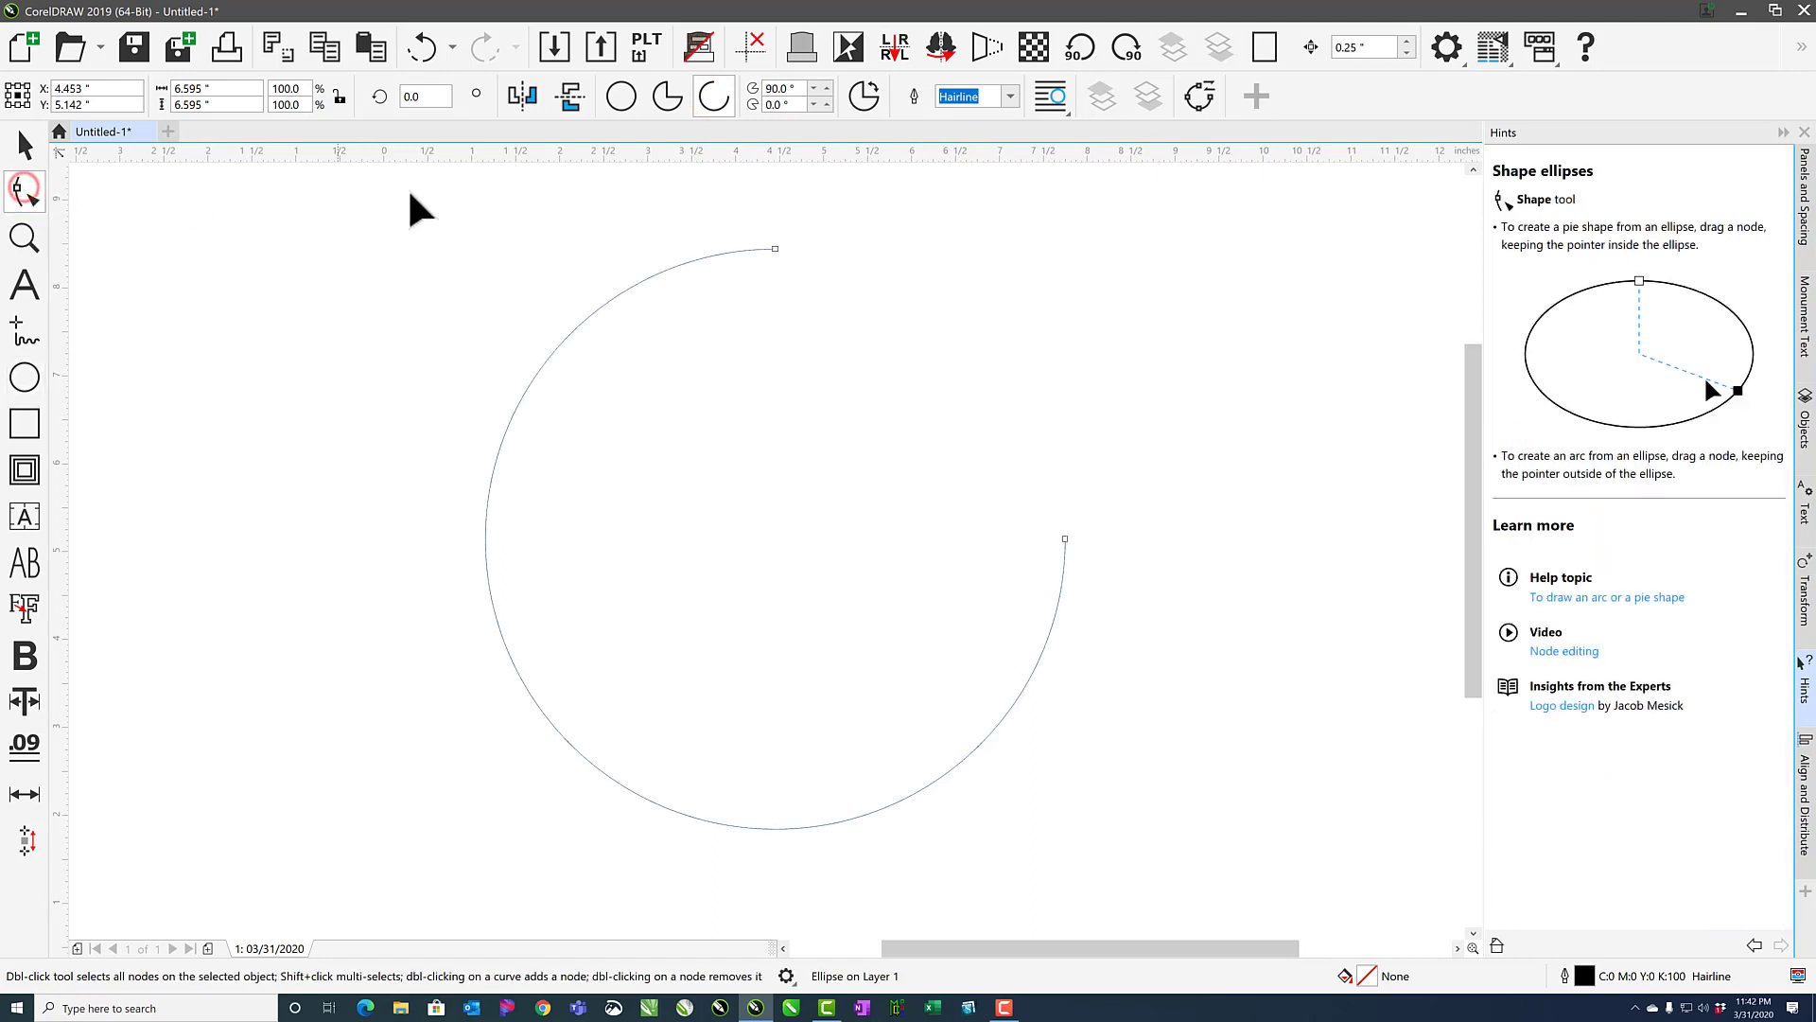
{"action": "left_click_drag", "start_coordinate": [1063, 539], "coordinate": [1027, 668]}
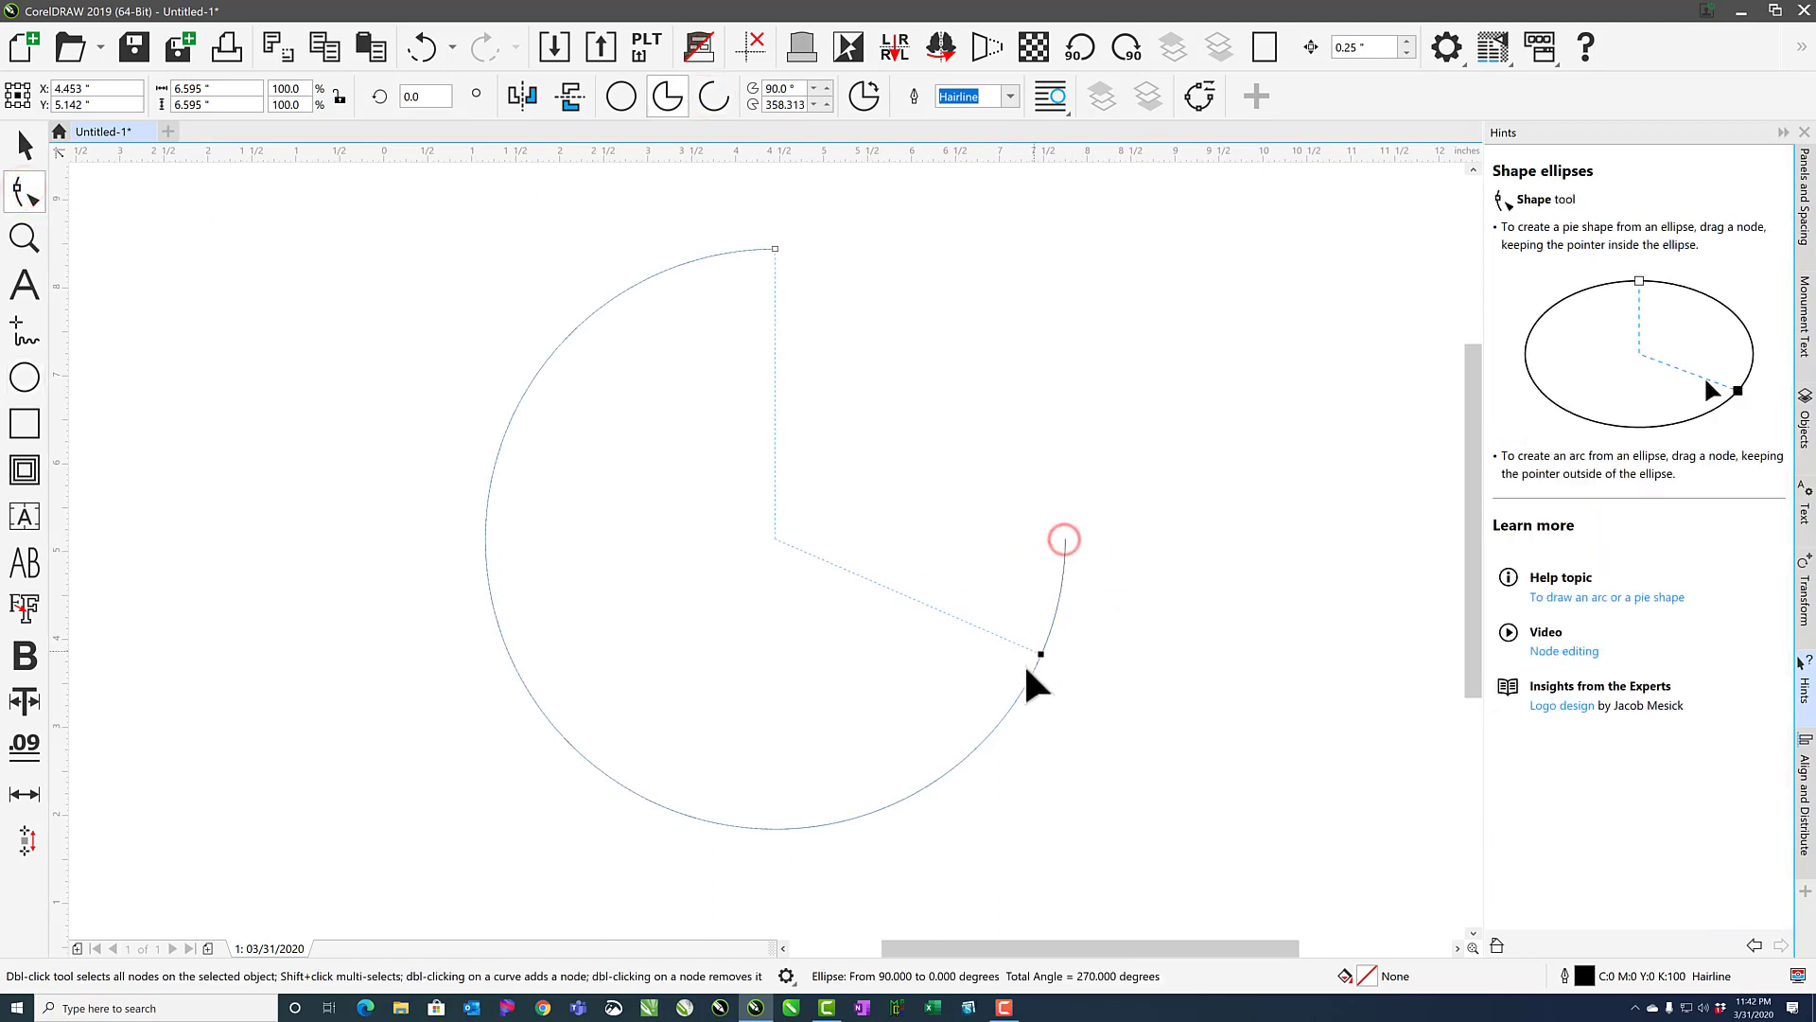
{"action": "left_click_drag", "start_coordinate": [716, 653], "coordinate": [658, 571]}
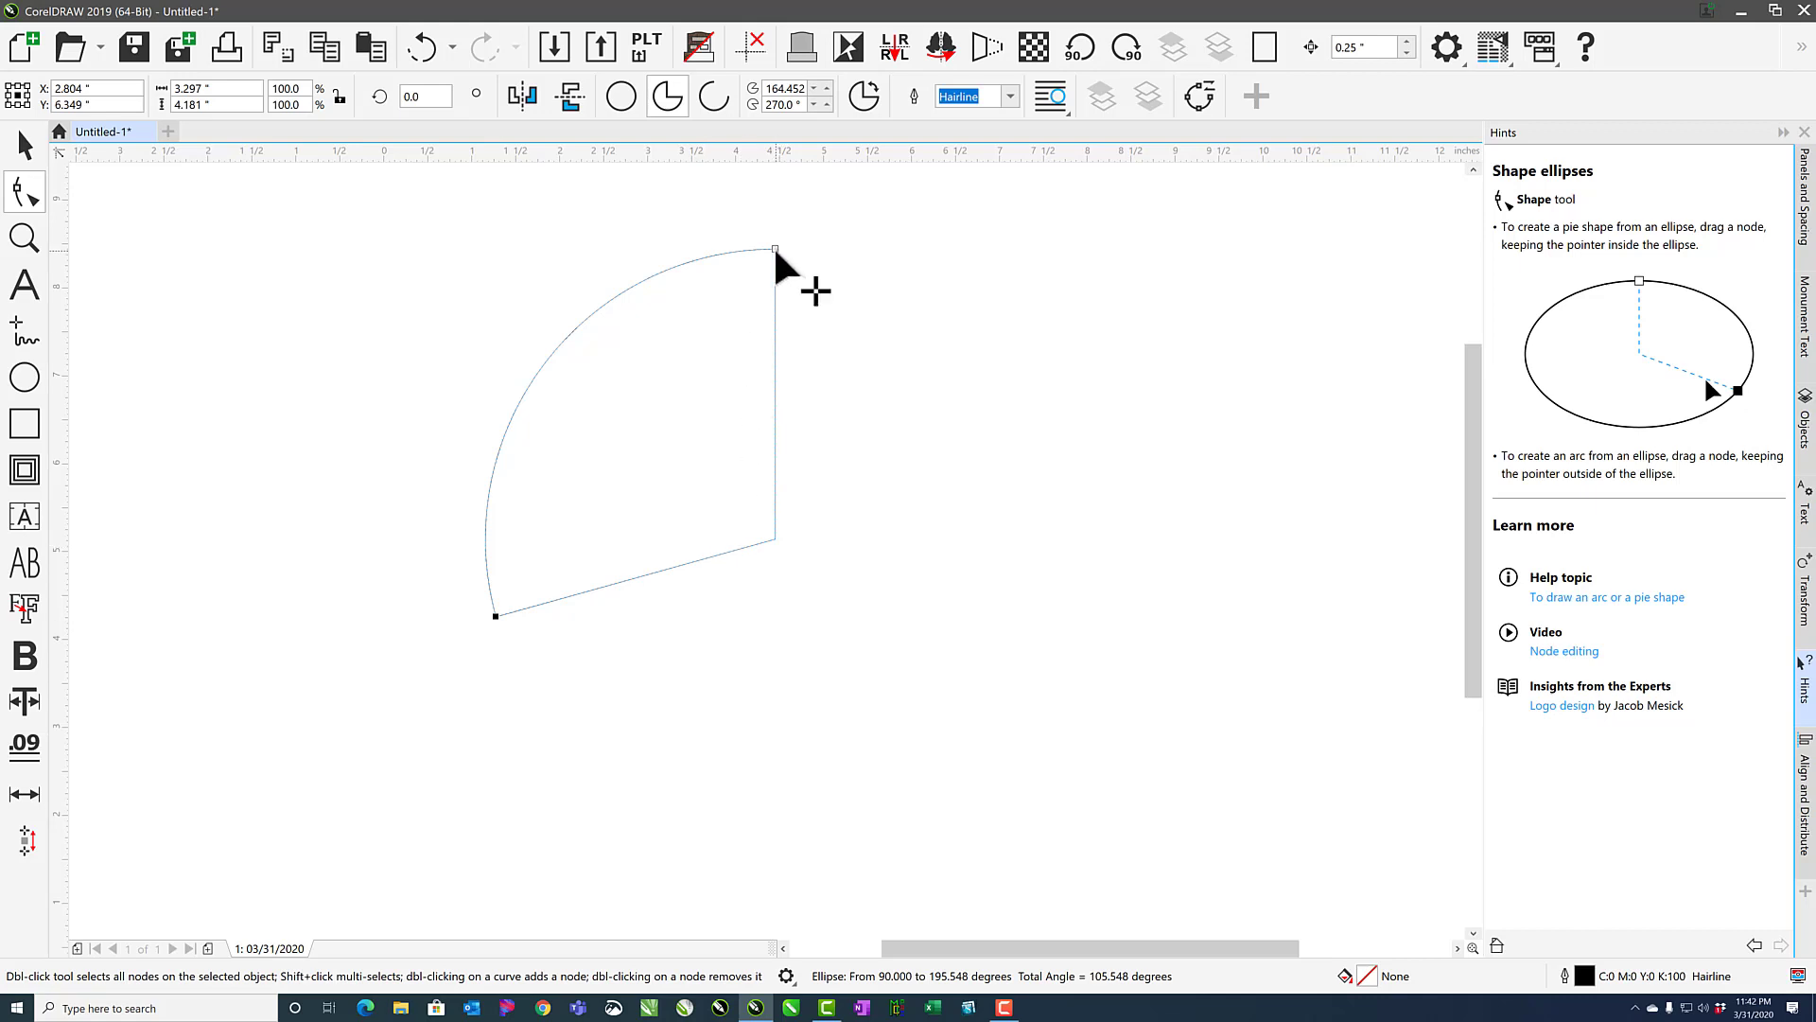
{"action": "left_click_drag", "start_coordinate": [774, 246], "coordinate": [912, 327]}
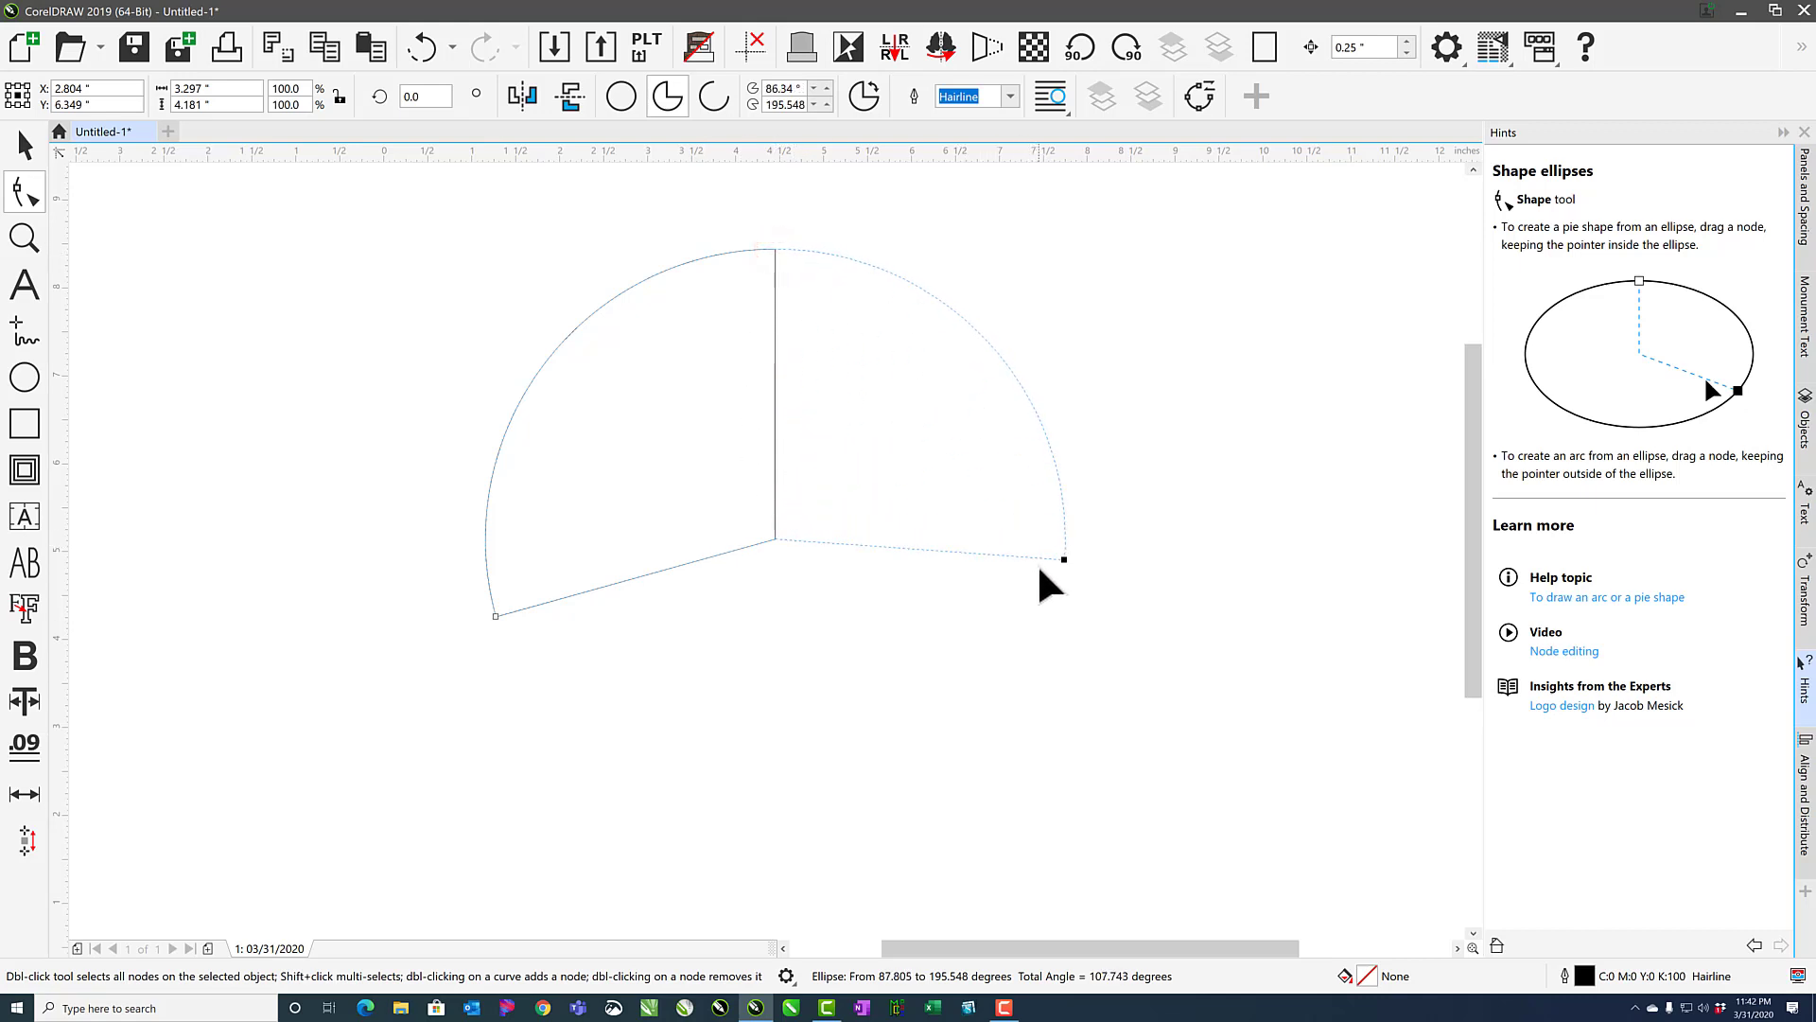
{"action": "left_click_drag", "start_coordinate": [1040, 570], "coordinate": [1212, 649]}
Delete the open arc from the page.
{"action": "left_click", "coordinate": [25, 147]}
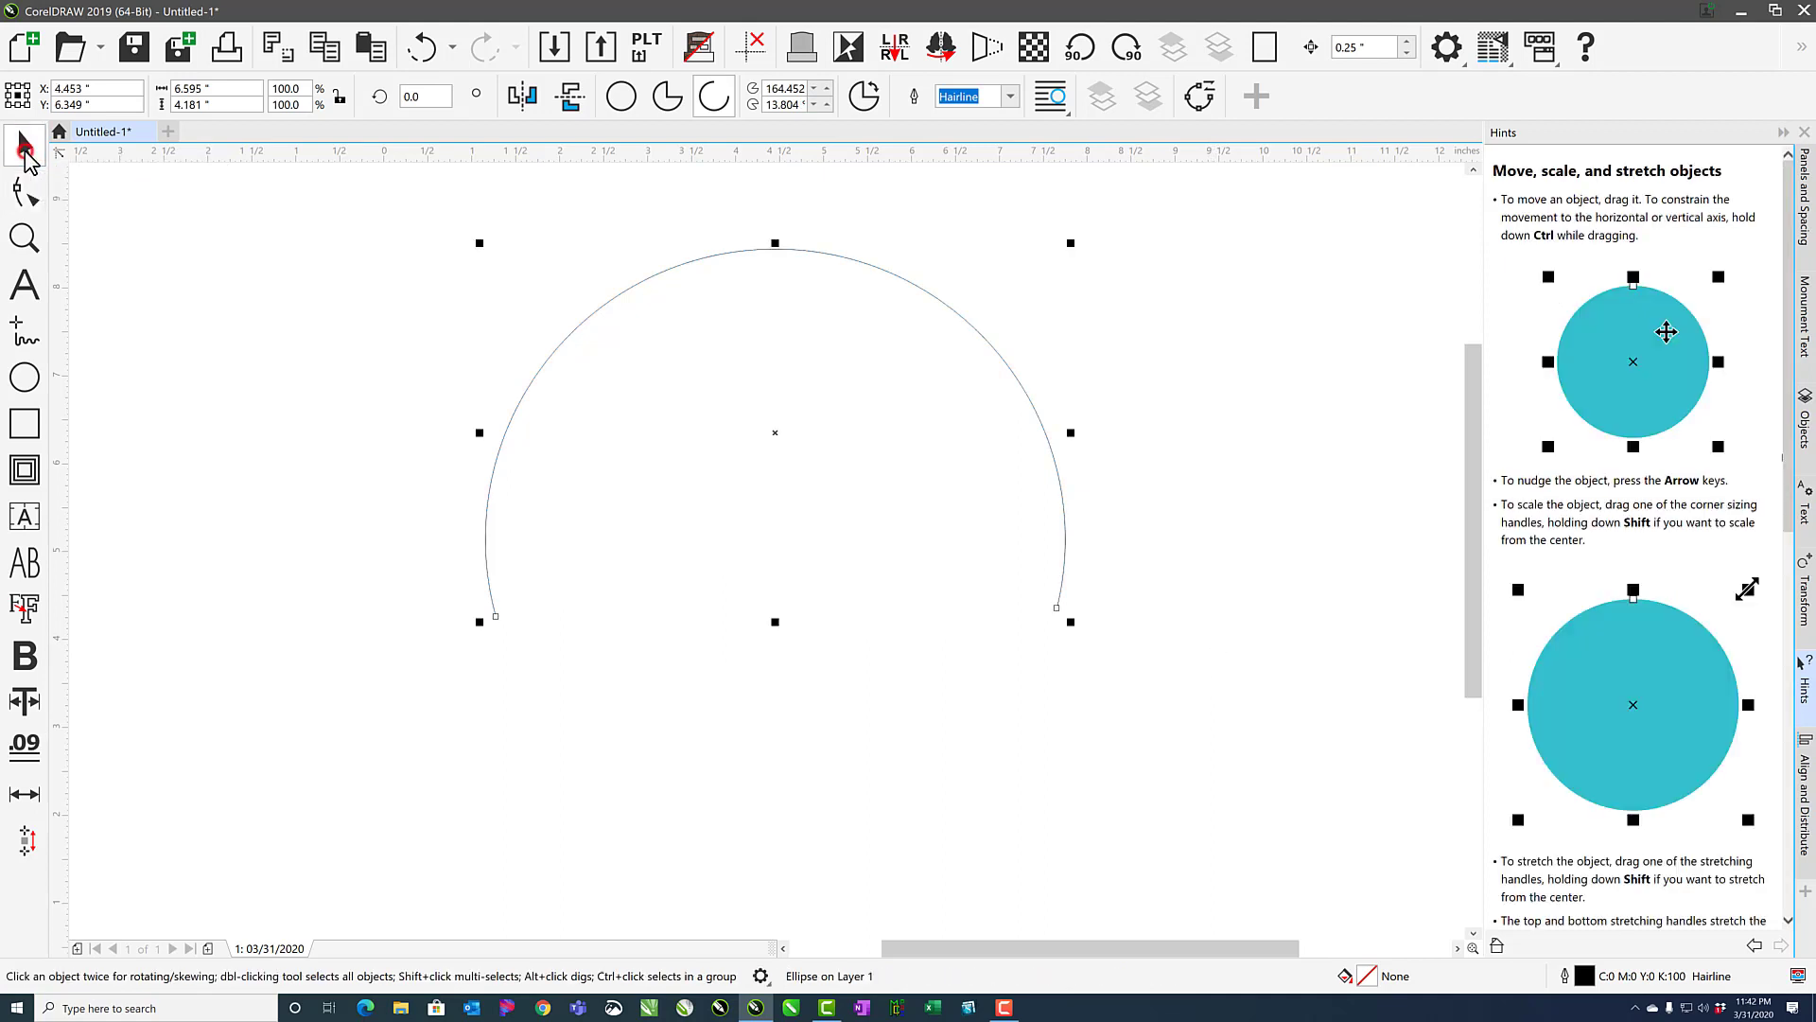
{"action": "key", "text": "Delete"}
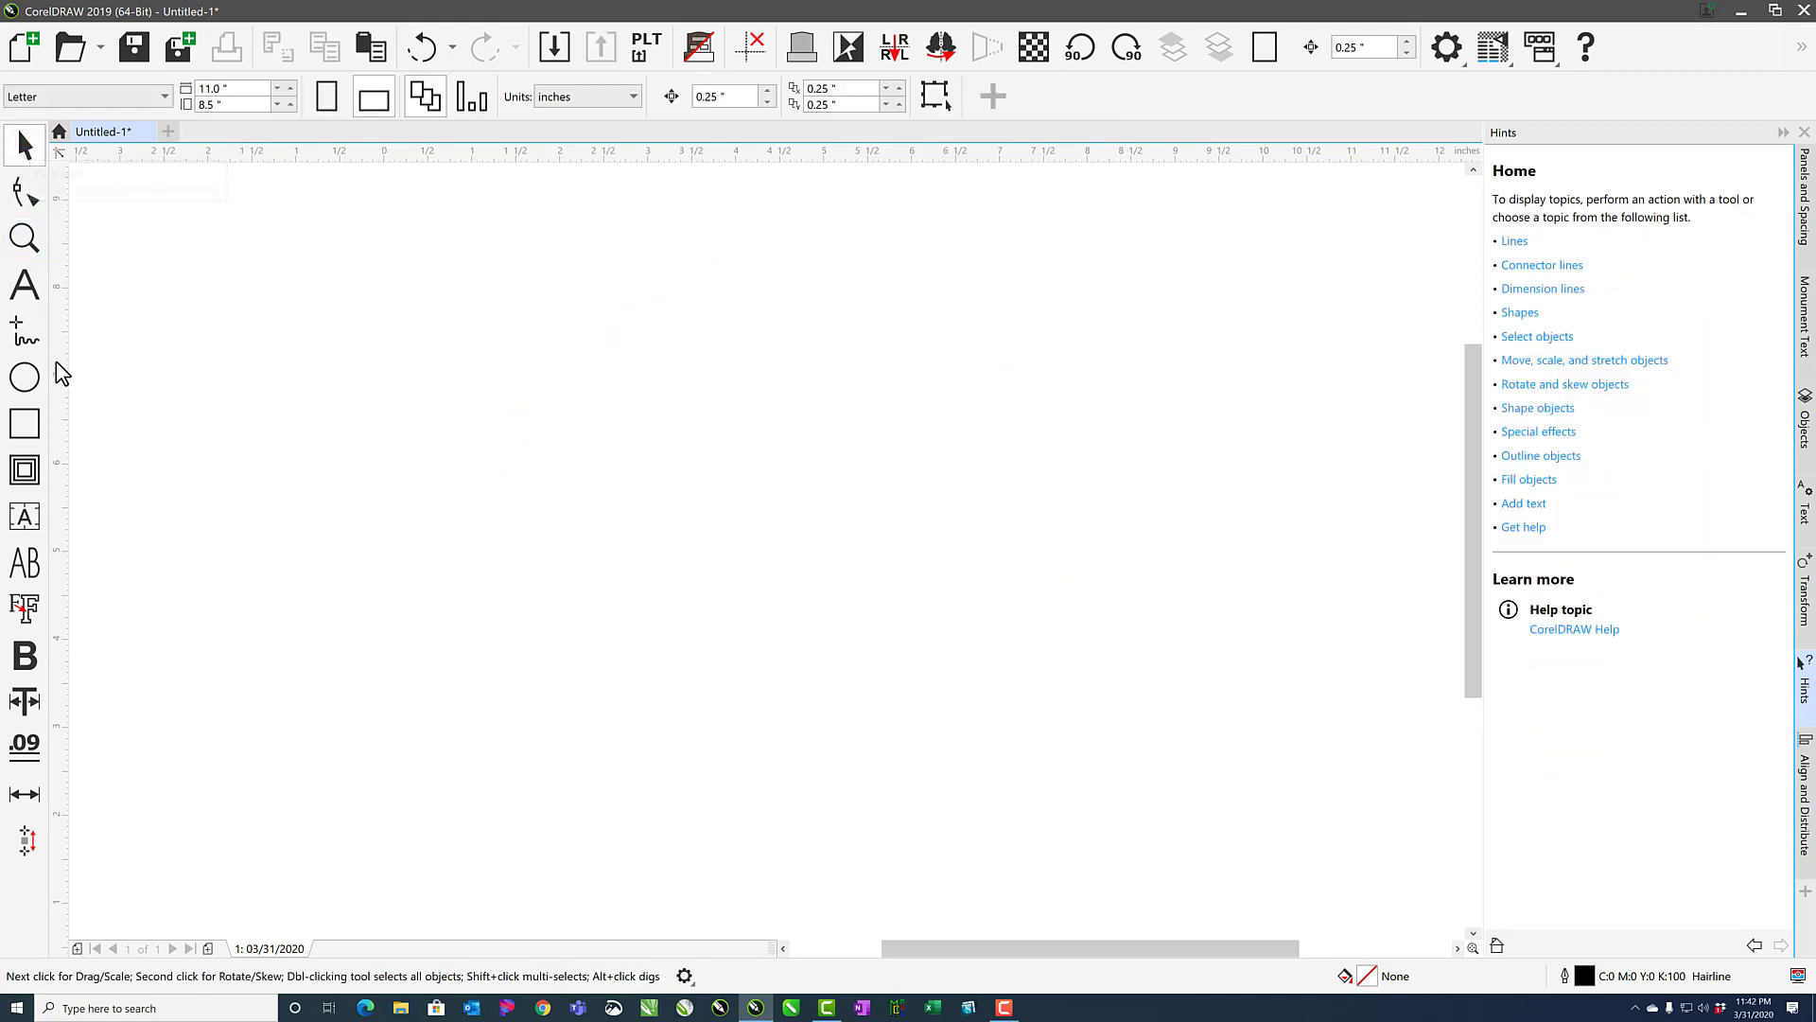
Draw a square about 7 inches wide outward from its centre with the Rectangle tool.
{"action": "left_click", "coordinate": [25, 426]}
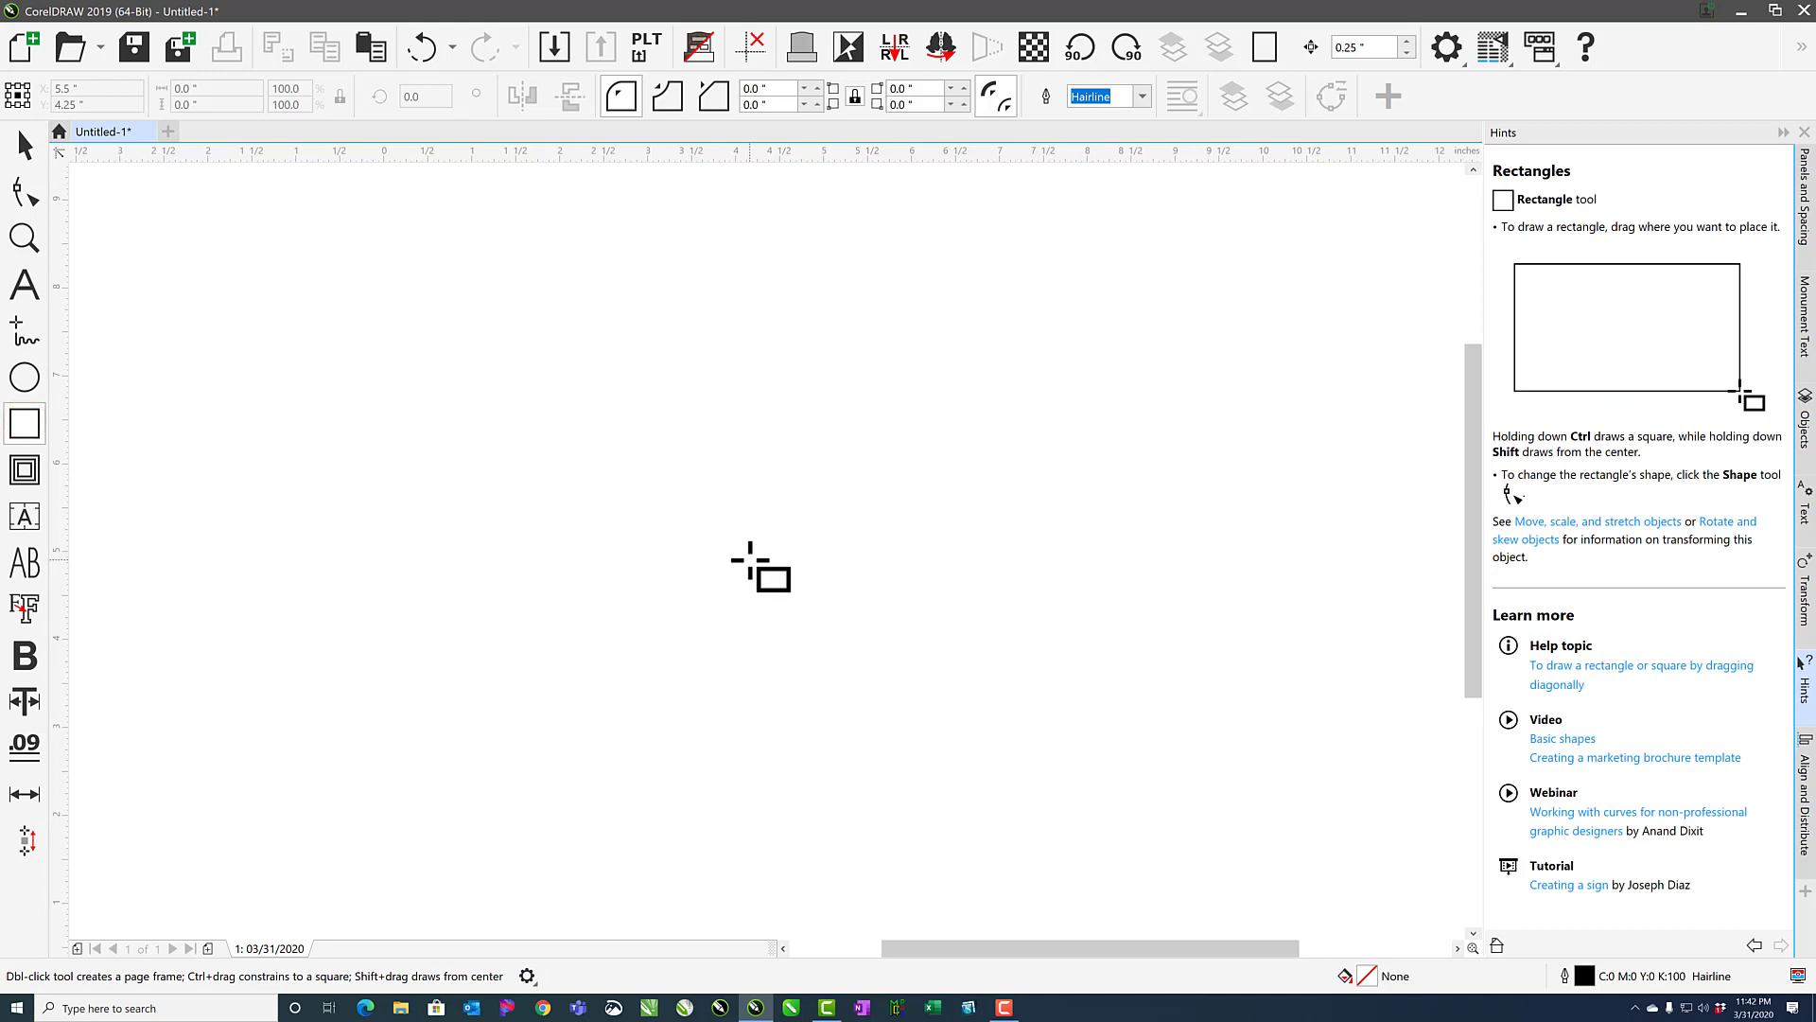
{"action": "left_click_drag", "start_coordinate": [750, 559], "coordinate": [1057, 407]}
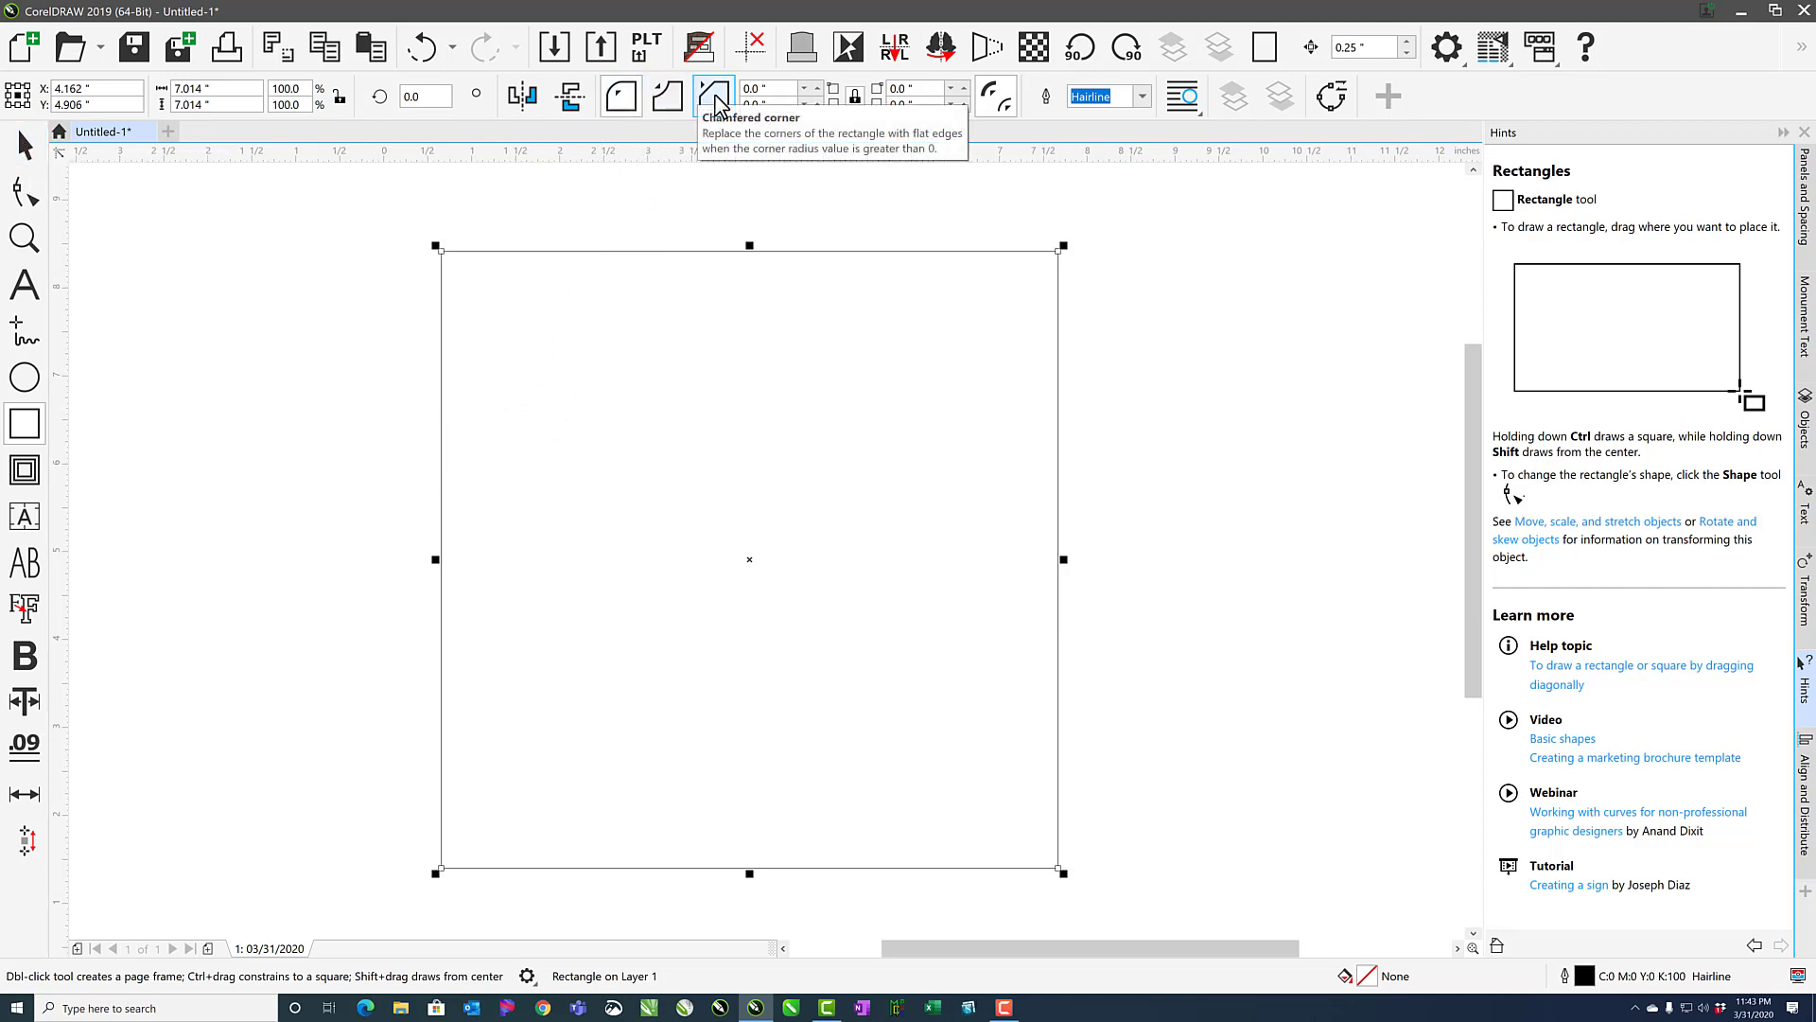
{"action": "left_click", "coordinate": [24, 144]}
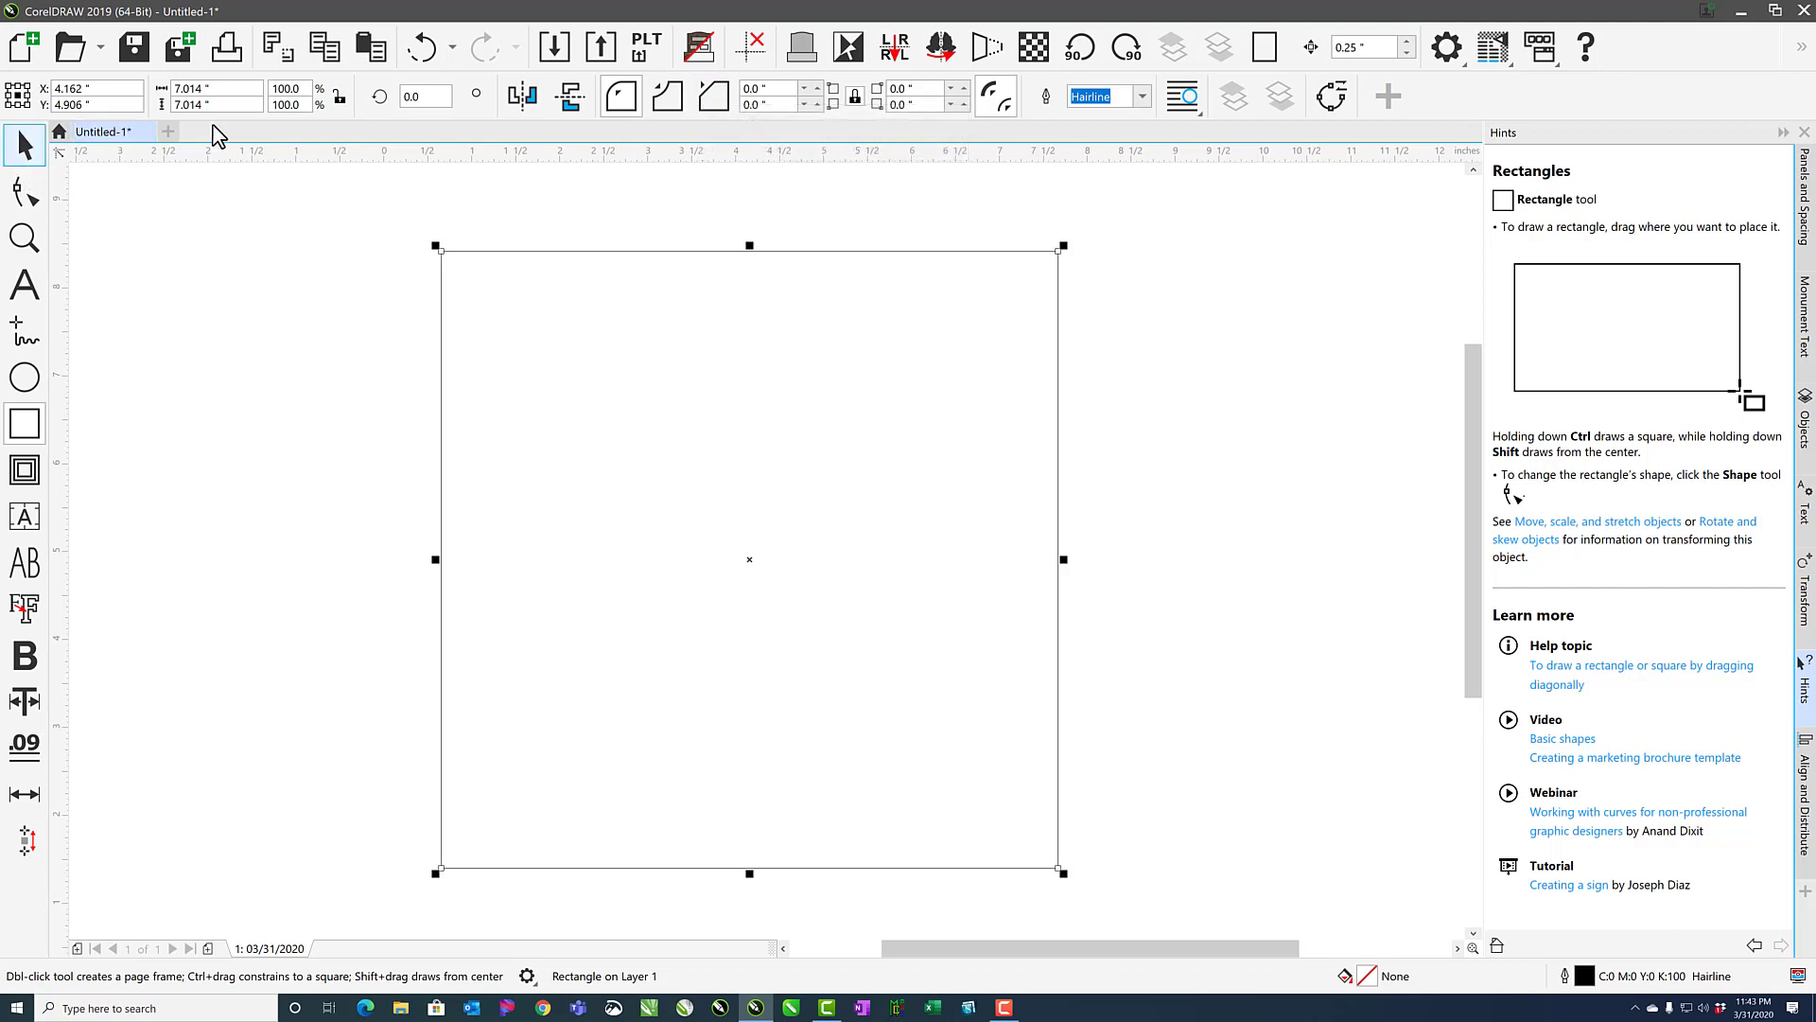
Give the square chamfered corners with a 0.5 inch corner size on all four corners.
{"action": "left_click", "coordinate": [673, 99]}
{"action": "left_click", "coordinate": [719, 98]}
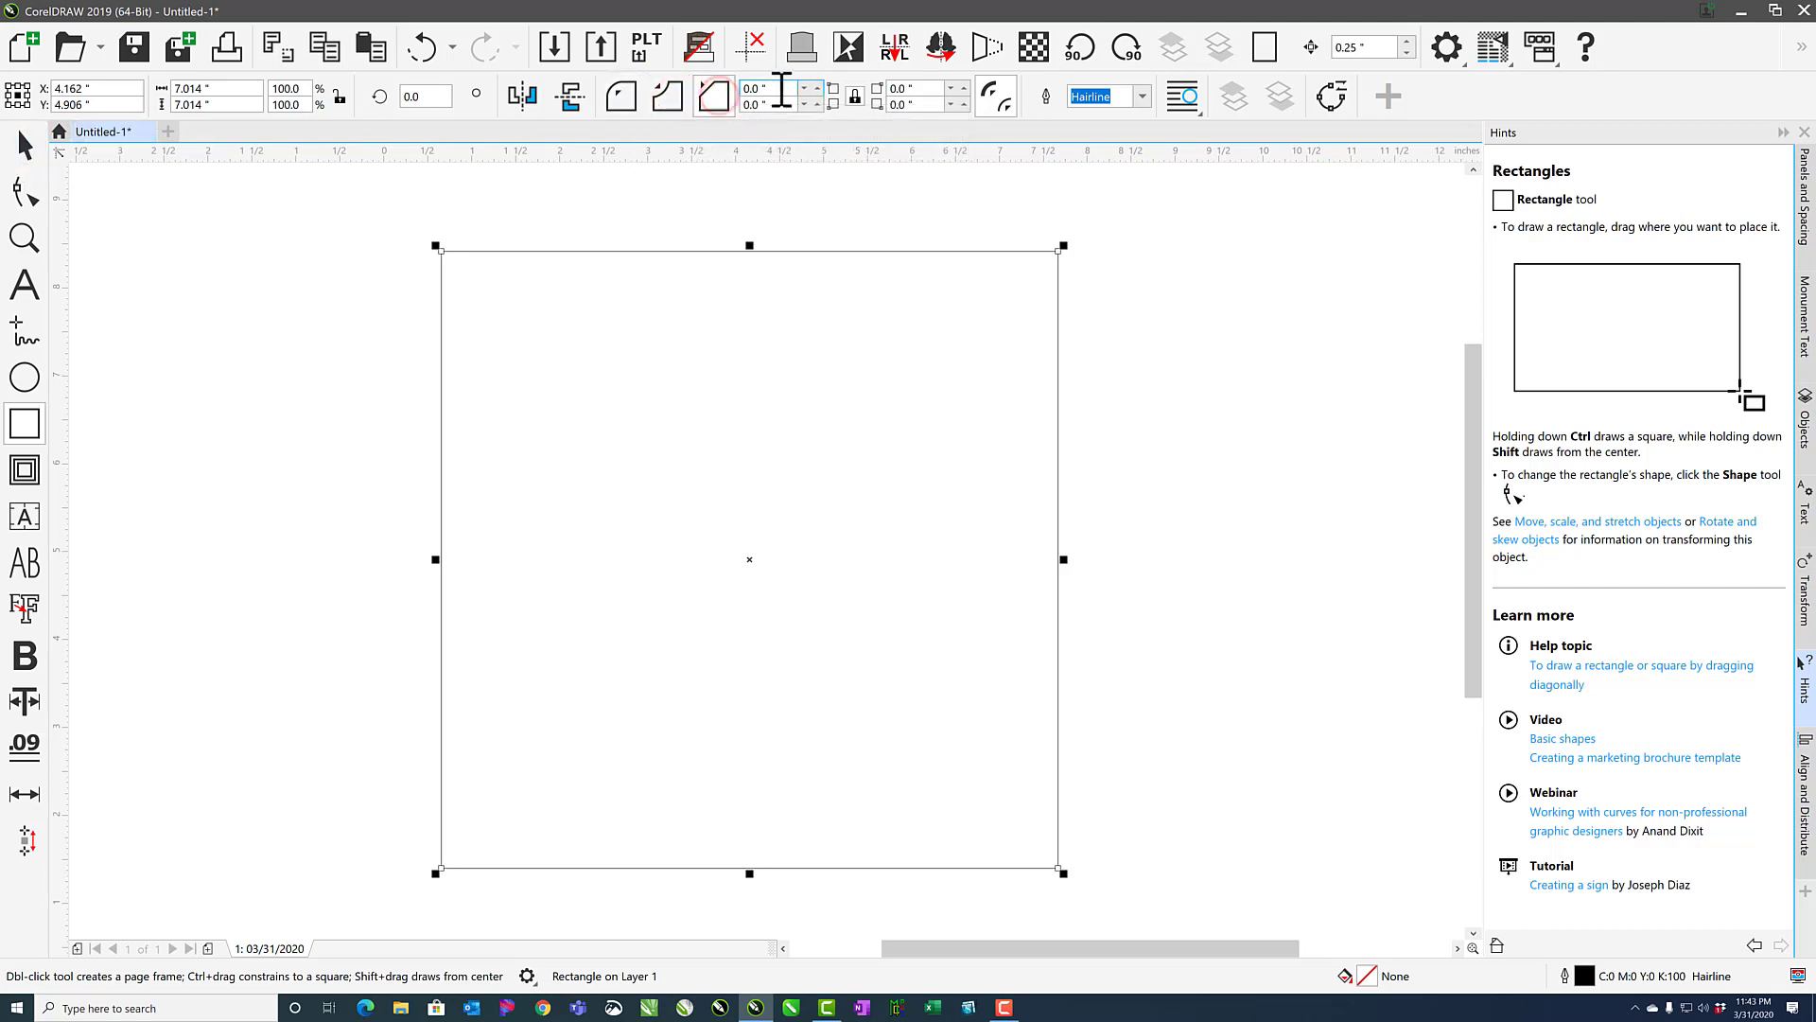
{"action": "key", "text": "BackSpace"}
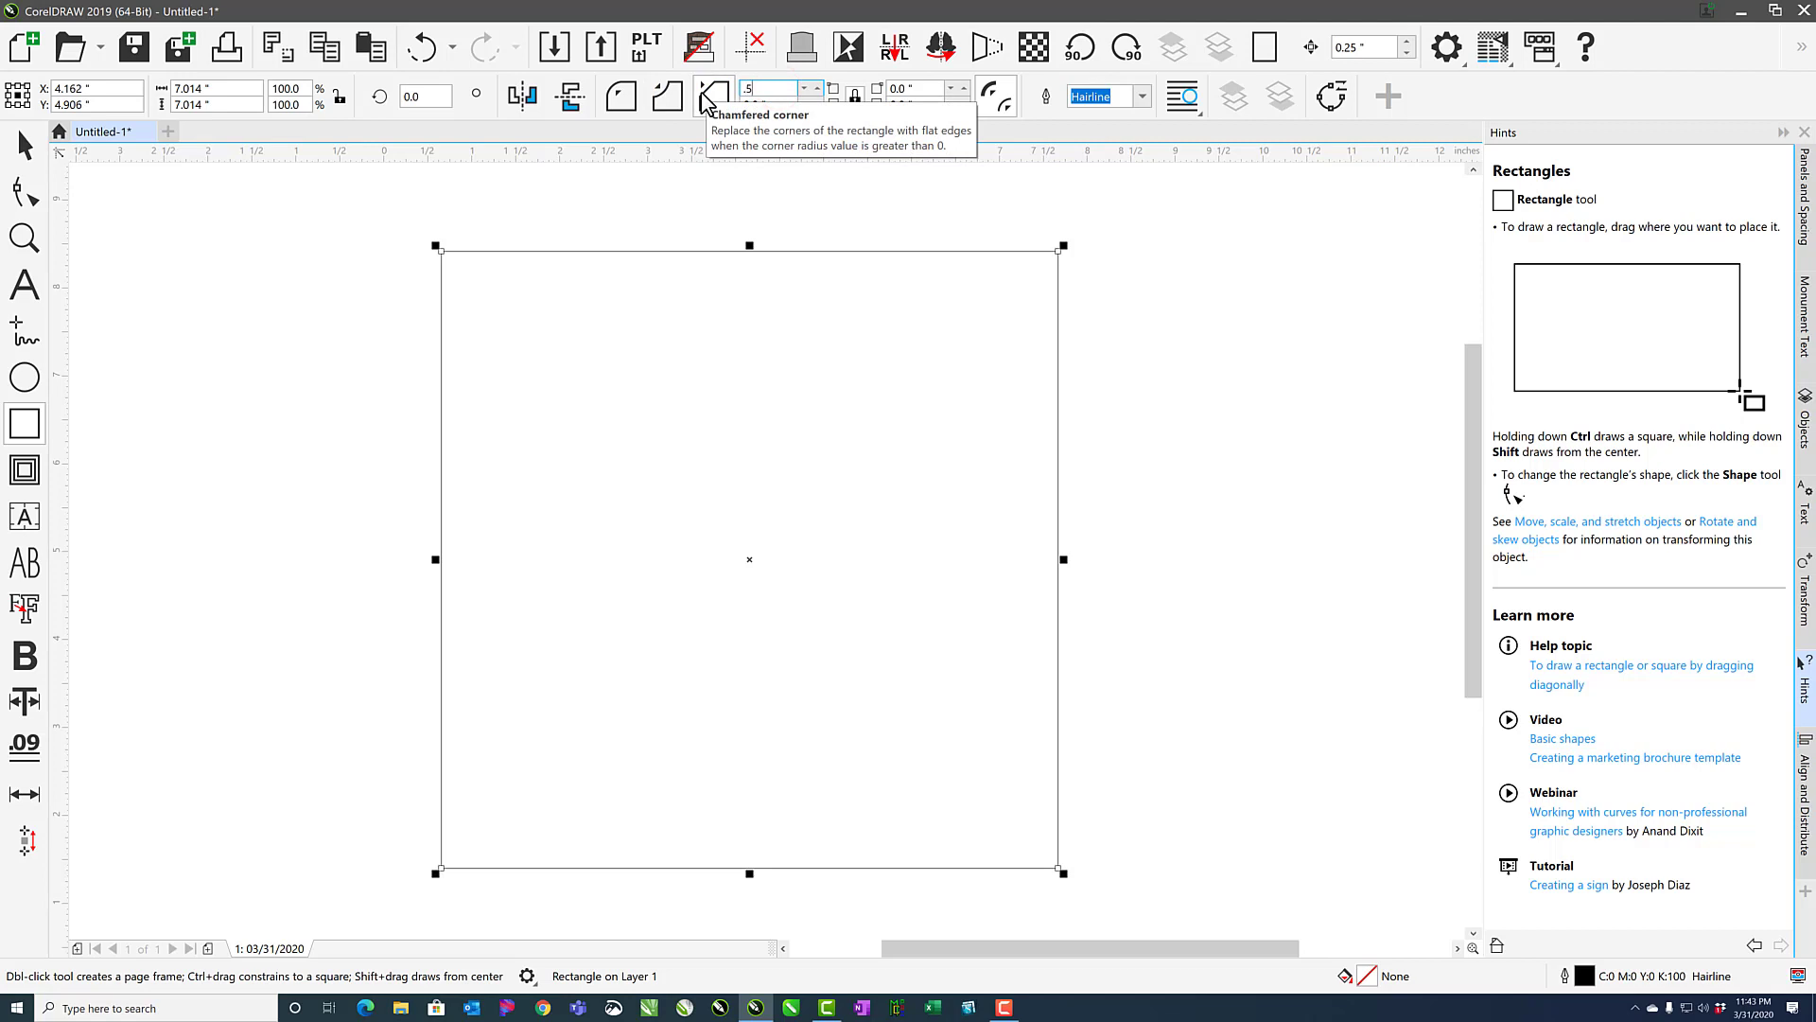
{"action": "type", "text": ".5"}
{"action": "key", "text": "Return"}
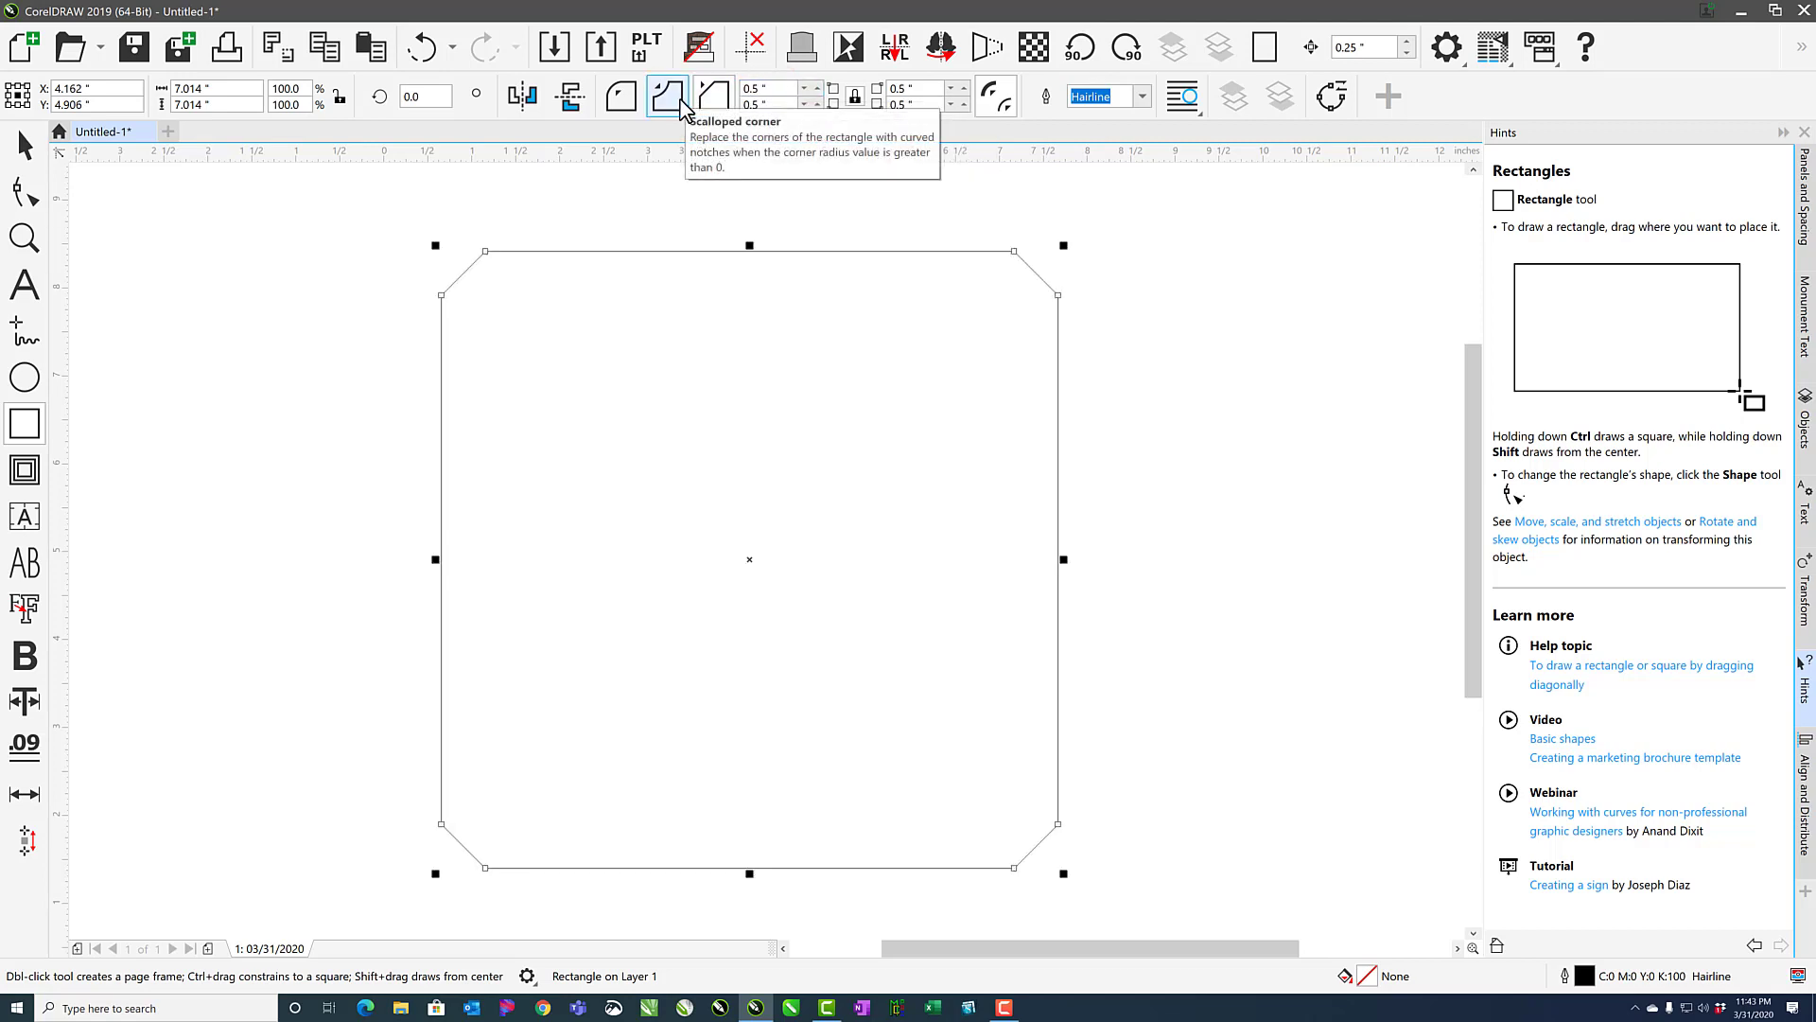
Enlarge the square's chamfers to about 2.29 inches with the Shape tool and change the corner style to scalloped.
{"action": "left_click", "coordinate": [24, 193]}
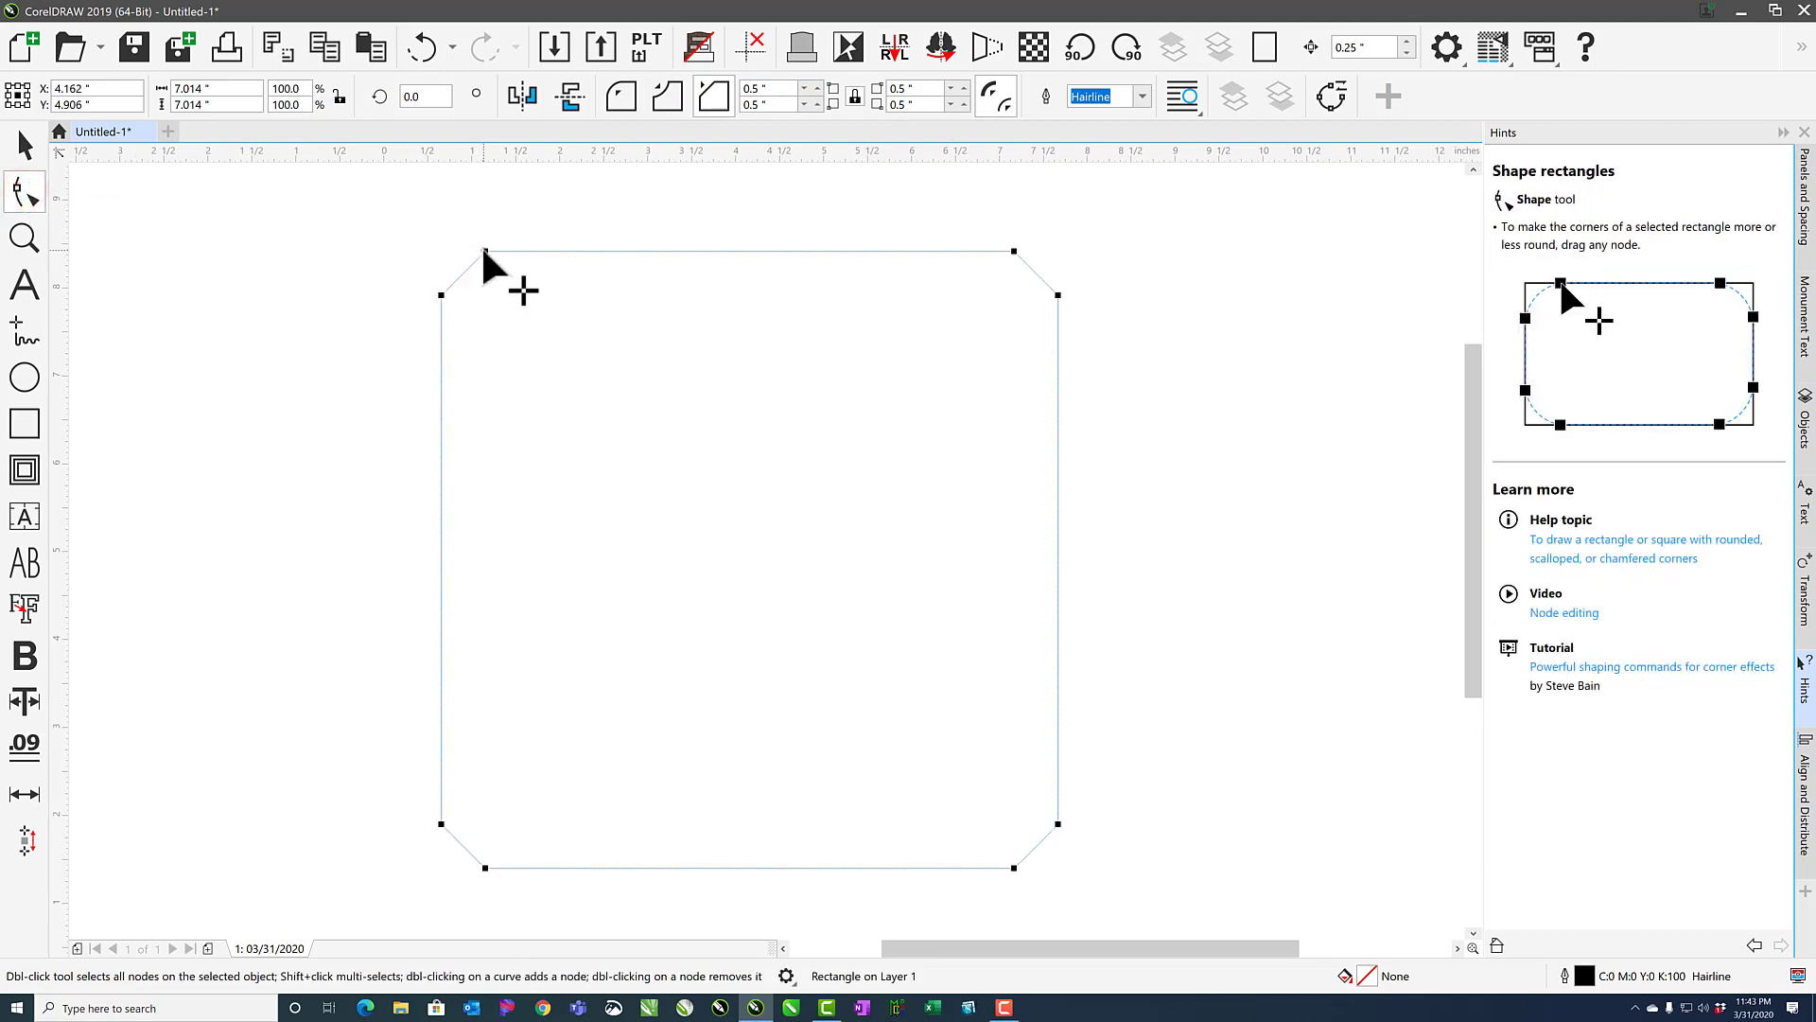
{"action": "left_click_drag", "start_coordinate": [483, 251], "coordinate": [641, 332]}
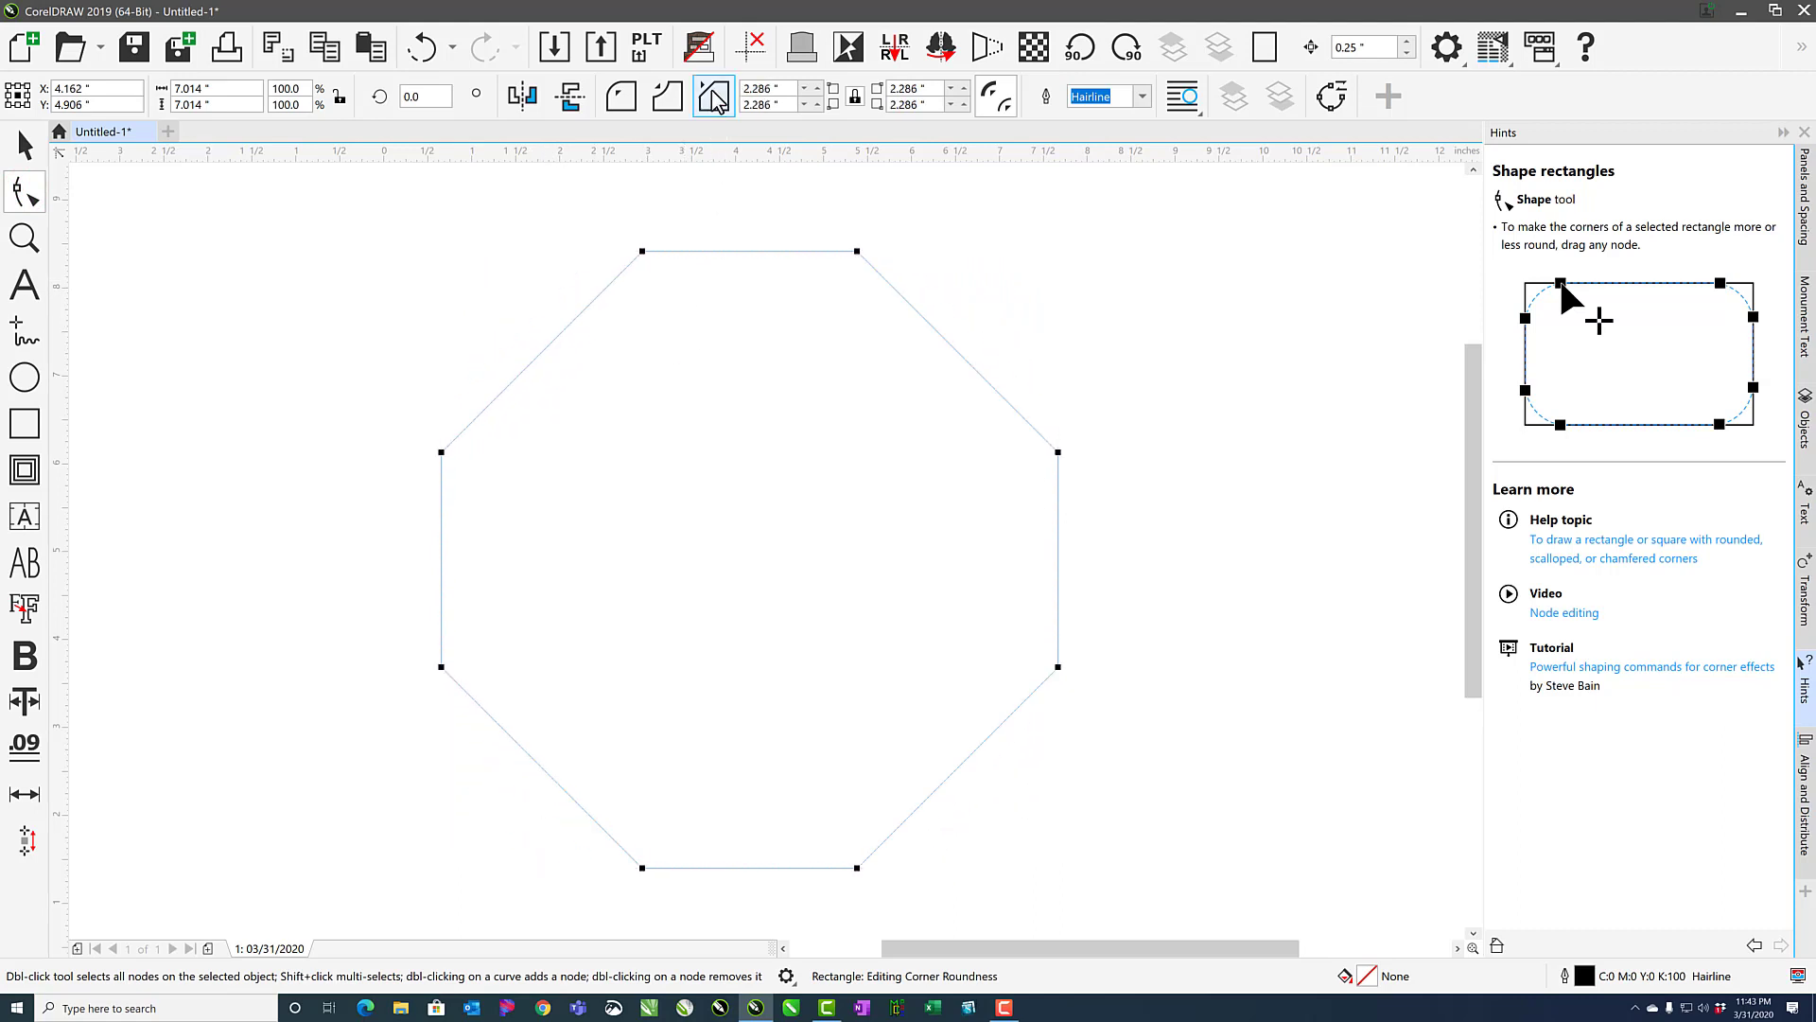
{"action": "left_click", "coordinate": [668, 96]}
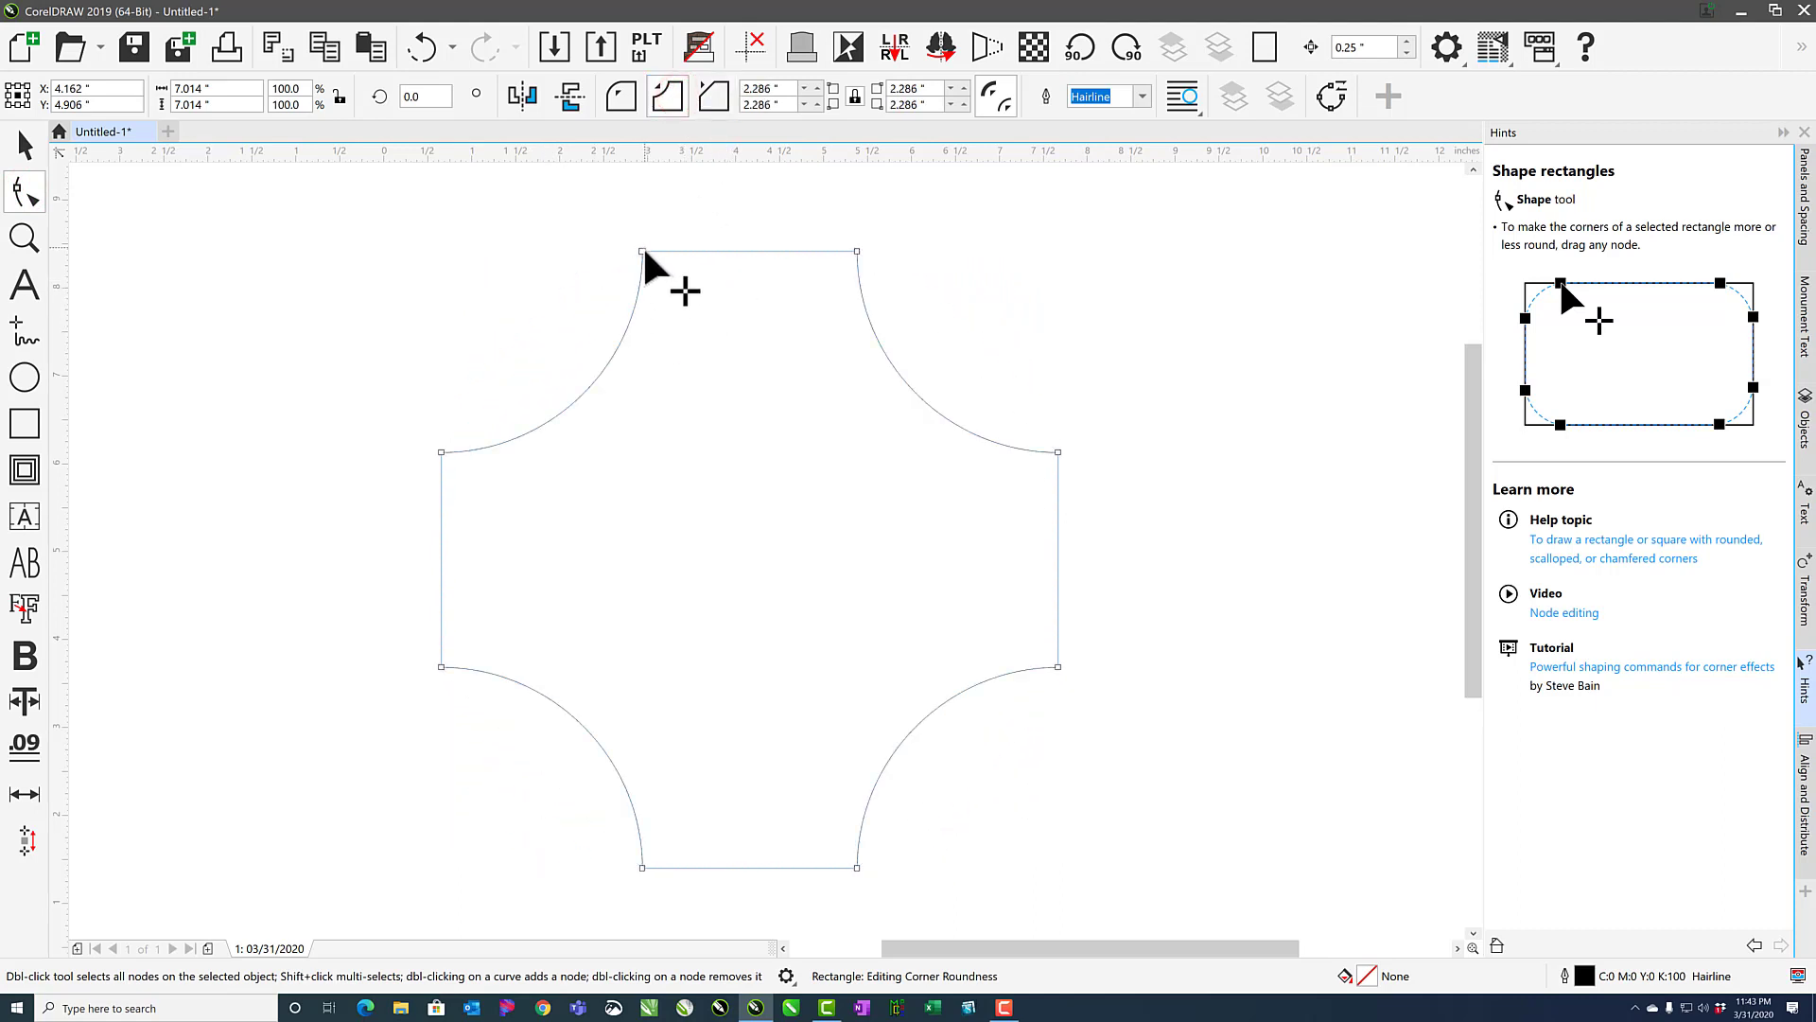
Reduce the square's scalloped corners to zero with the Shape tool and unlock the corner sizes for individual editing.
{"action": "left_click_drag", "start_coordinate": [642, 252], "coordinate": [340, 145]}
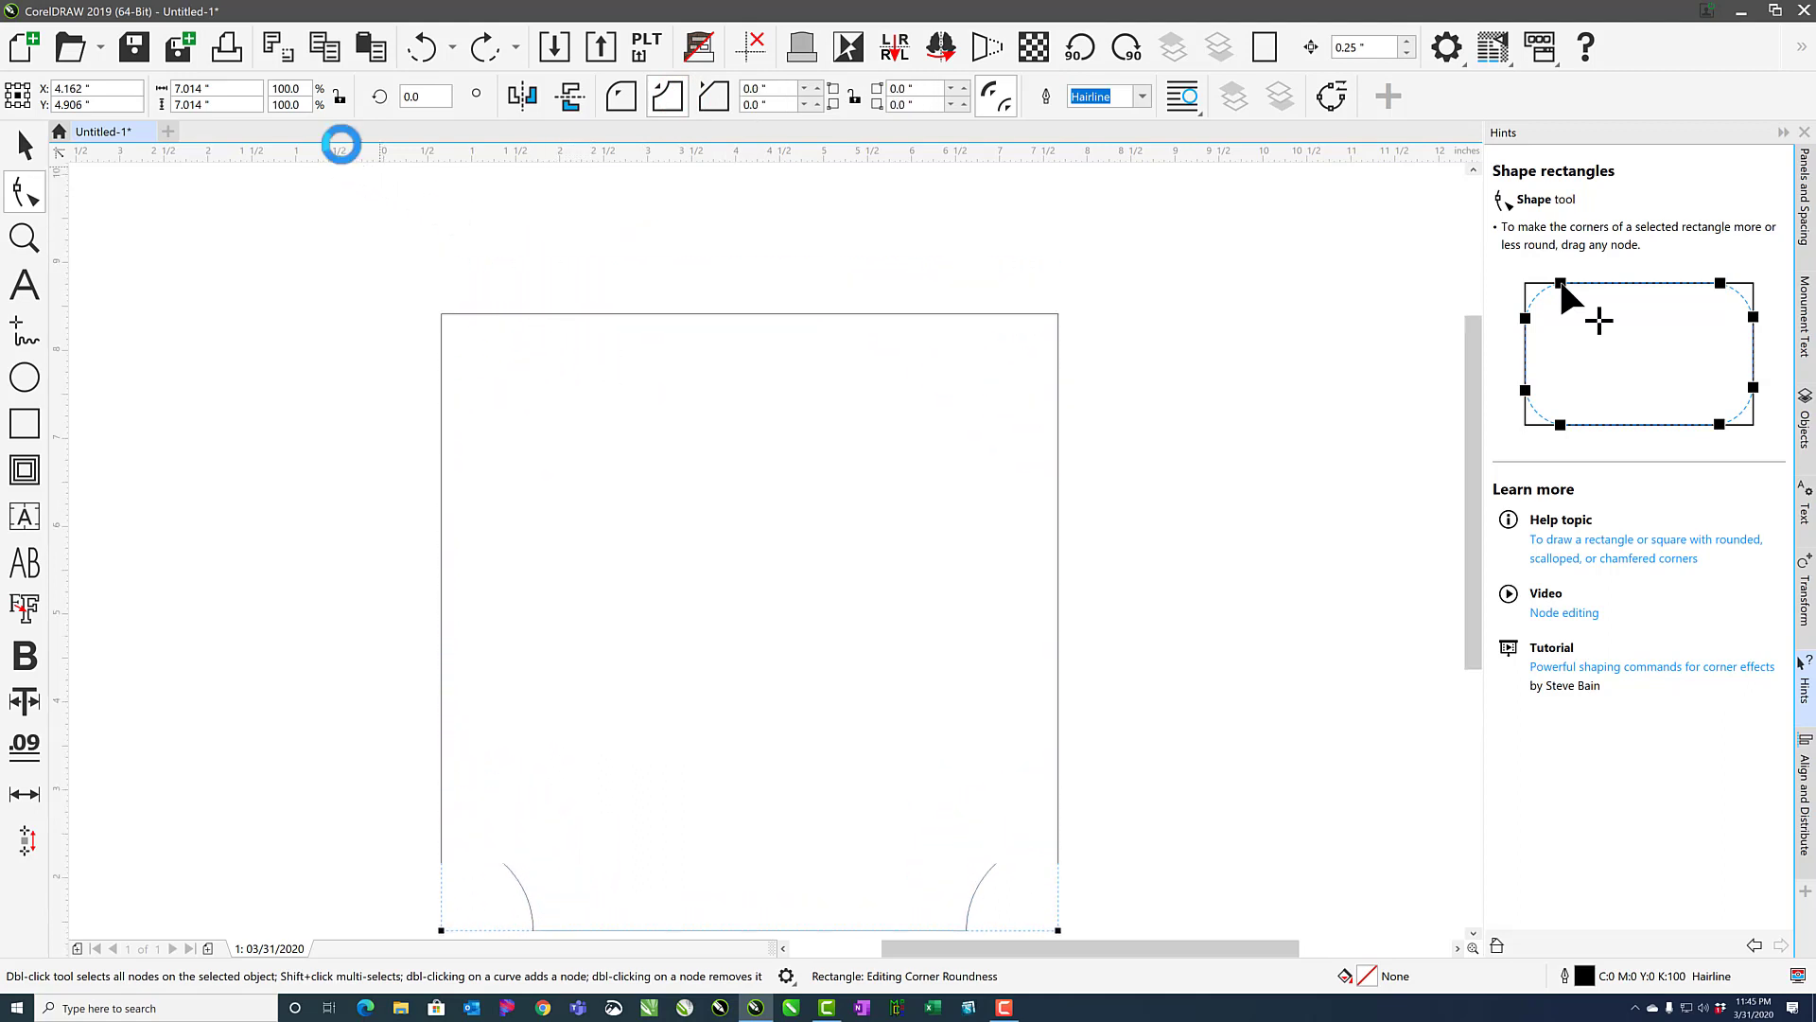
{"action": "left_click", "coordinate": [856, 98]}
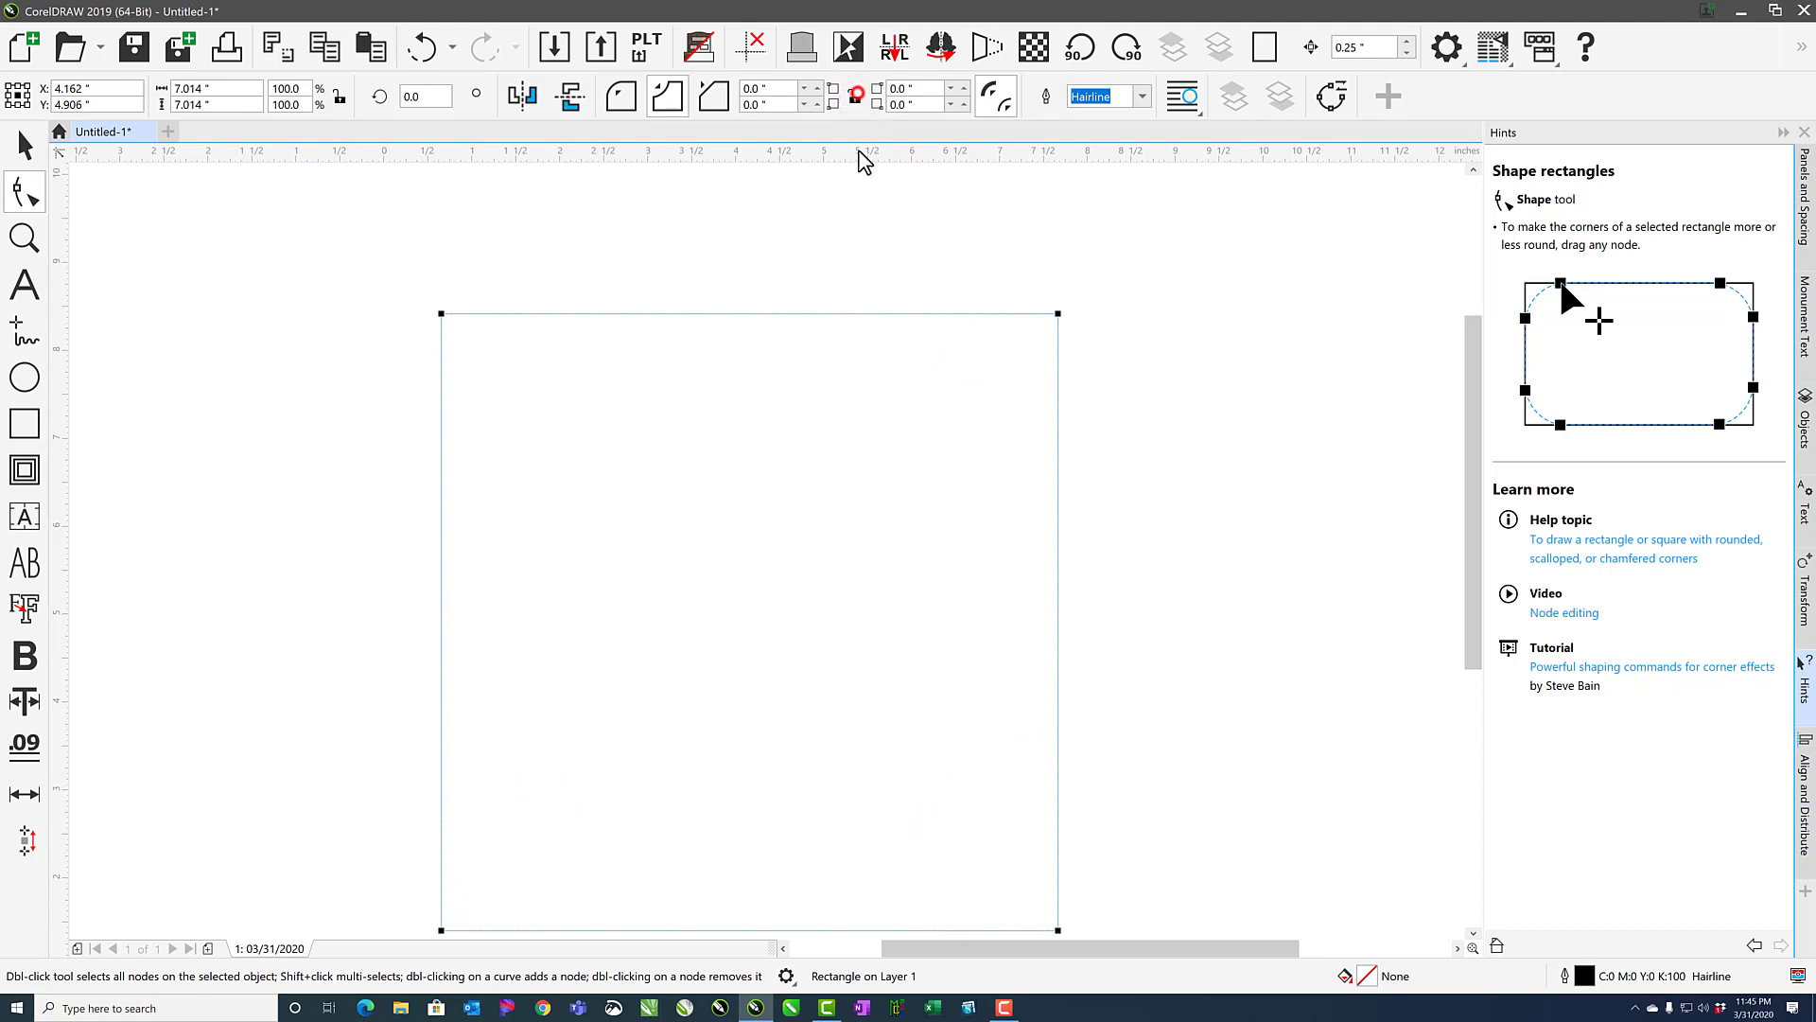
Scallop only the square's upper-left corner to about 2.16 inches and bring it back to a sharp corner.
{"action": "left_click", "coordinate": [441, 313]}
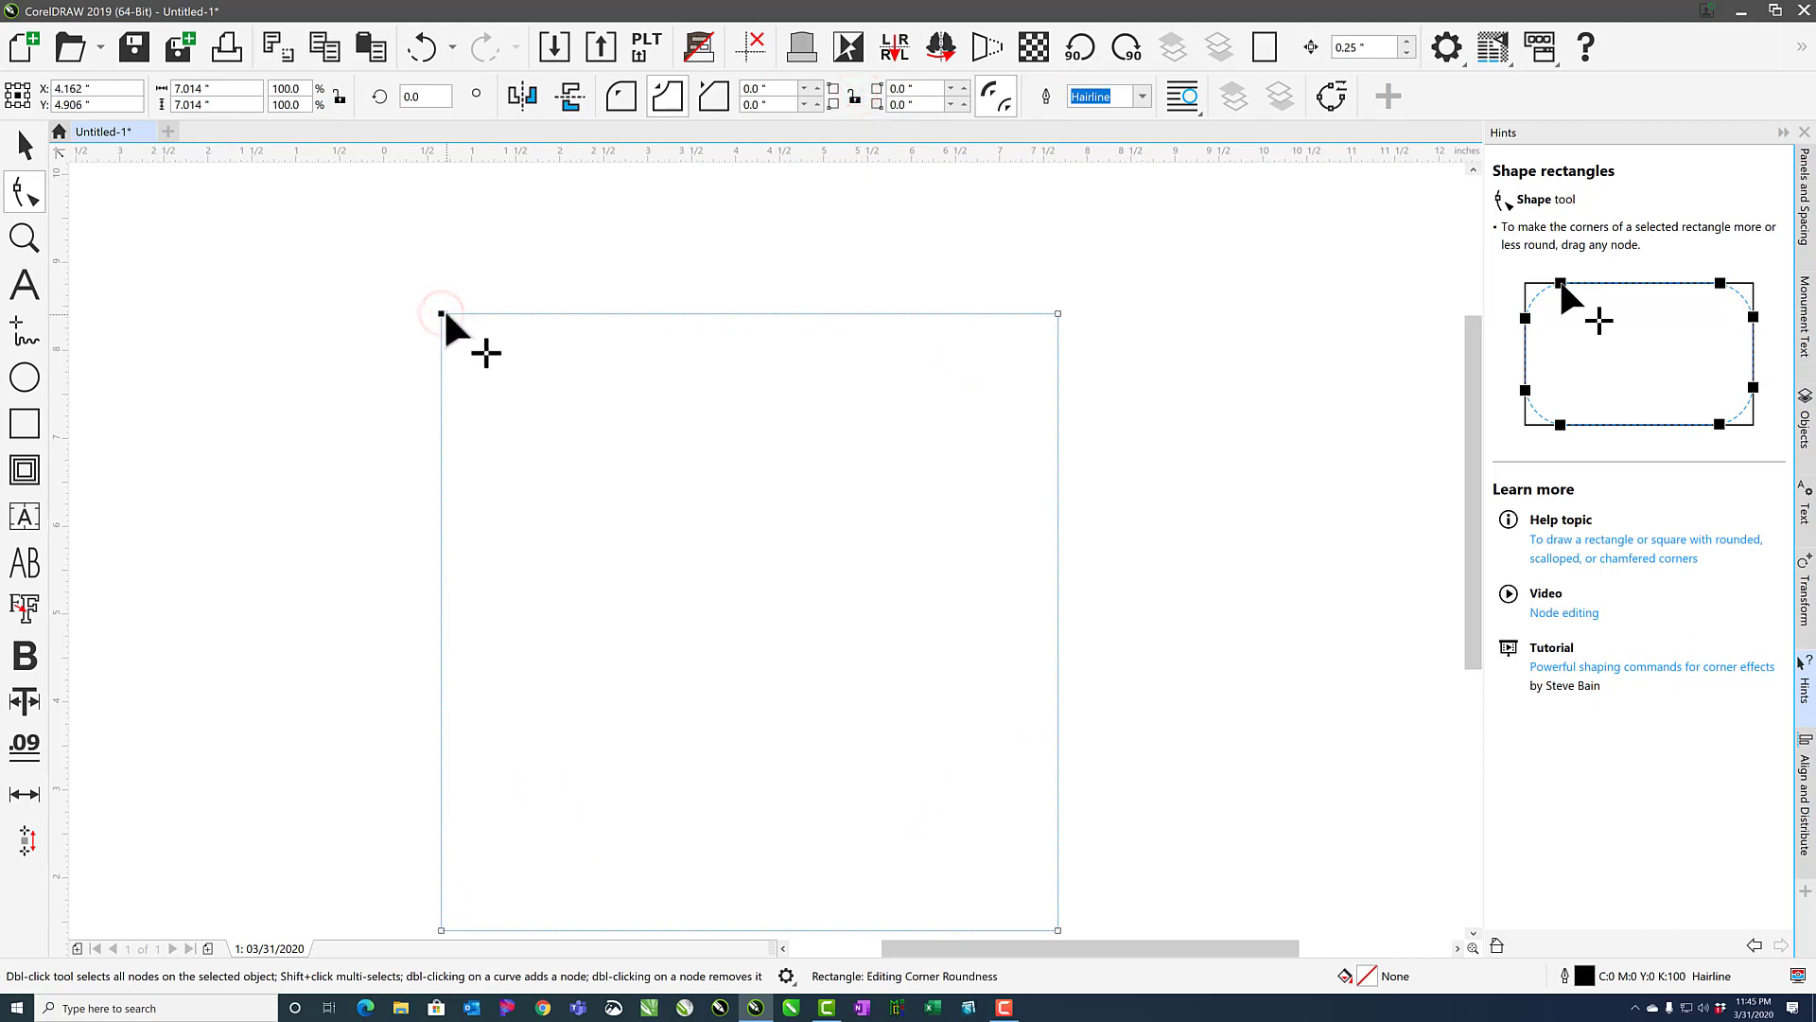
{"action": "left_click_drag", "start_coordinate": [441, 313], "coordinate": [631, 498]}
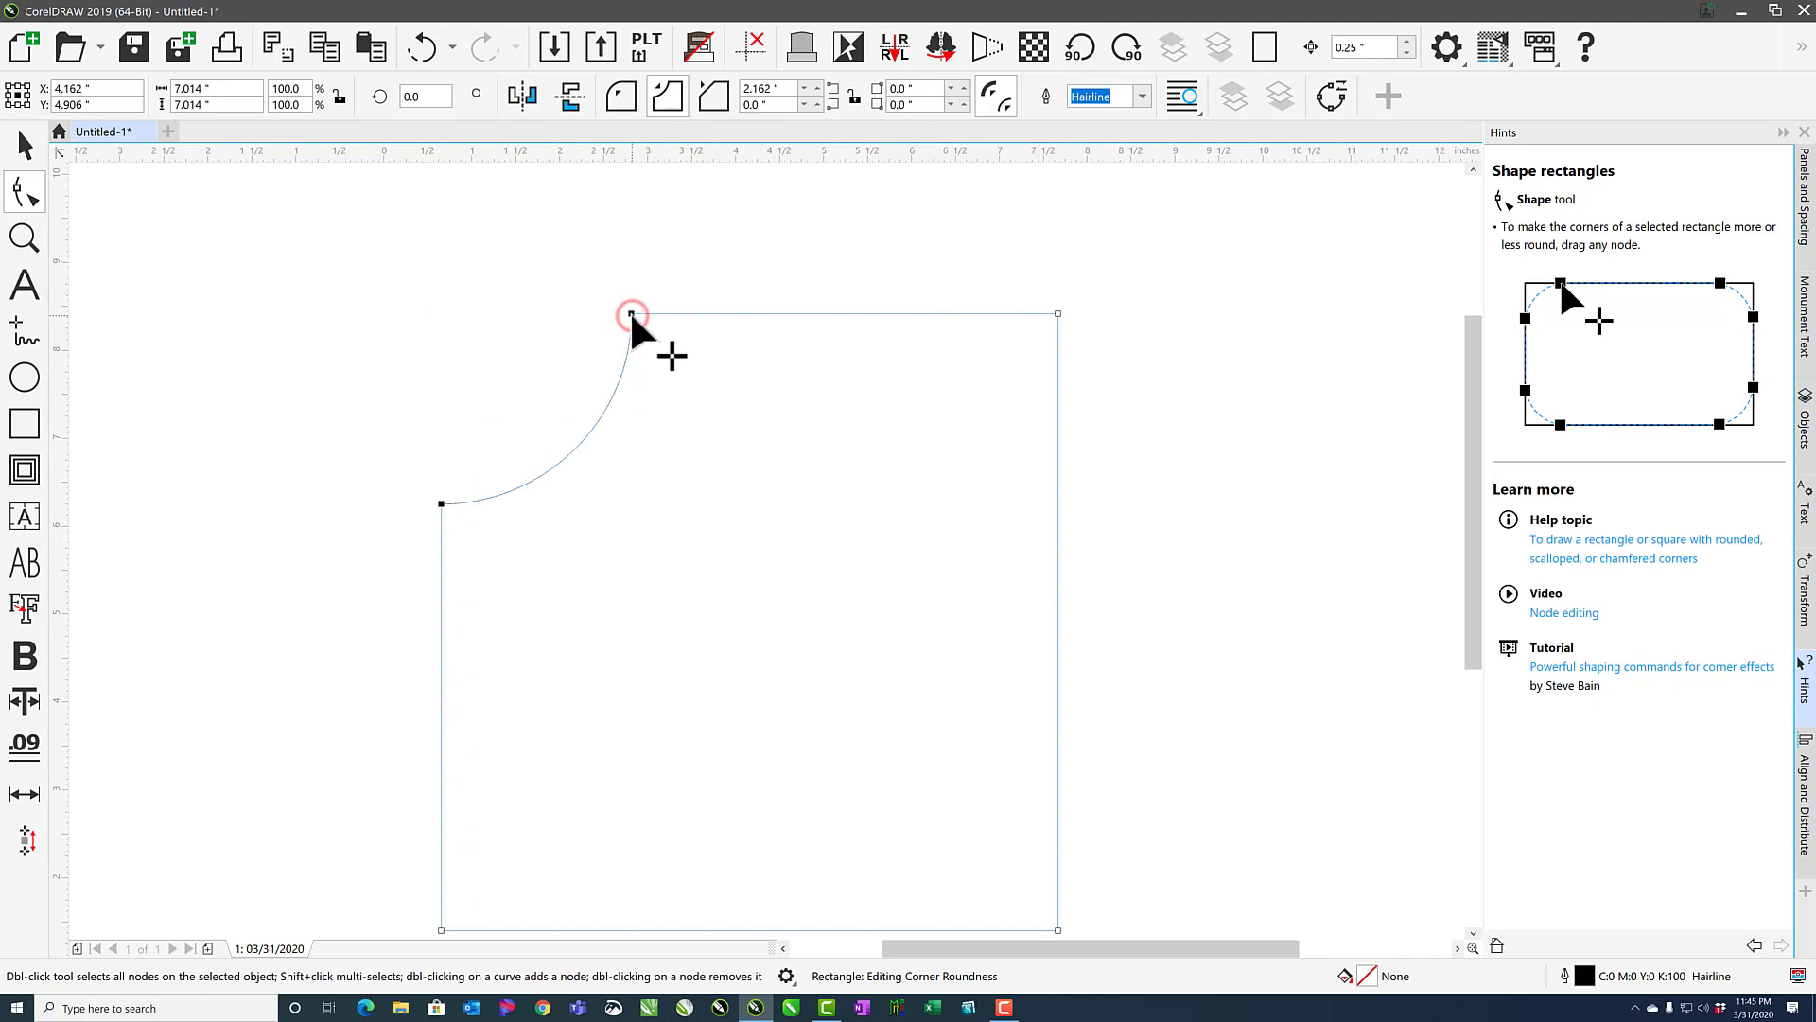
{"action": "left_click_drag", "start_coordinate": [631, 313], "coordinate": [366, 218]}
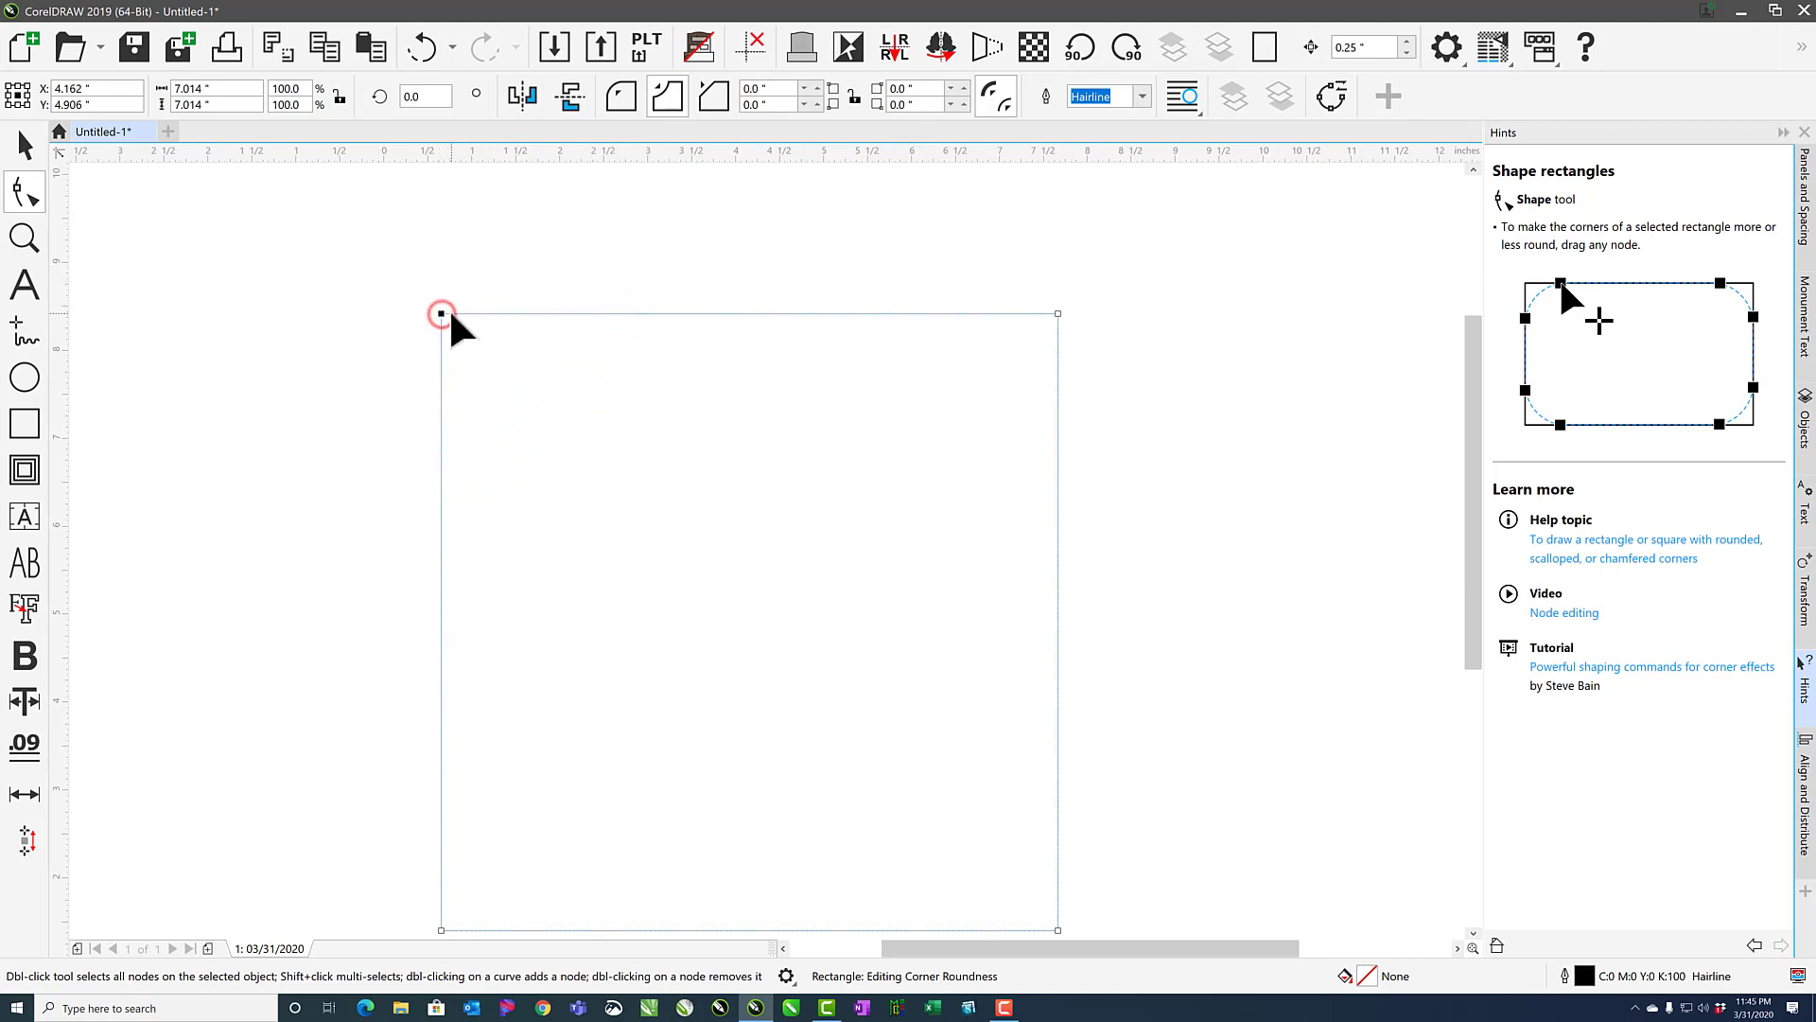
{"action": "mouse_move", "coordinate": [442, 315]}
{"action": "left_mouse_down"}
{"action": "mouse_move", "coordinate": [491, 371]}
{"action": "mouse_move", "coordinate": [498, 312]}
{"action": "mouse_move", "coordinate": [296, 214]}
{"action": "mouse_move", "coordinate": [445, 313]}
{"action": "left_mouse_up"}
{"action": "mouse_move", "coordinate": [441, 315]}
{"action": "left_mouse_down"}
{"action": "mouse_move", "coordinate": [577, 434]}
{"action": "mouse_move", "coordinate": [568, 413]}
{"action": "mouse_move", "coordinate": [604, 422]}
{"action": "mouse_move", "coordinate": [410, 287]}
{"action": "mouse_move", "coordinate": [440, 320]}
{"action": "left_mouse_up"}
Try scalloping only the square's lower-right corner to about 0.94 inches and undo that change.
{"action": "left_click", "coordinate": [441, 930]}
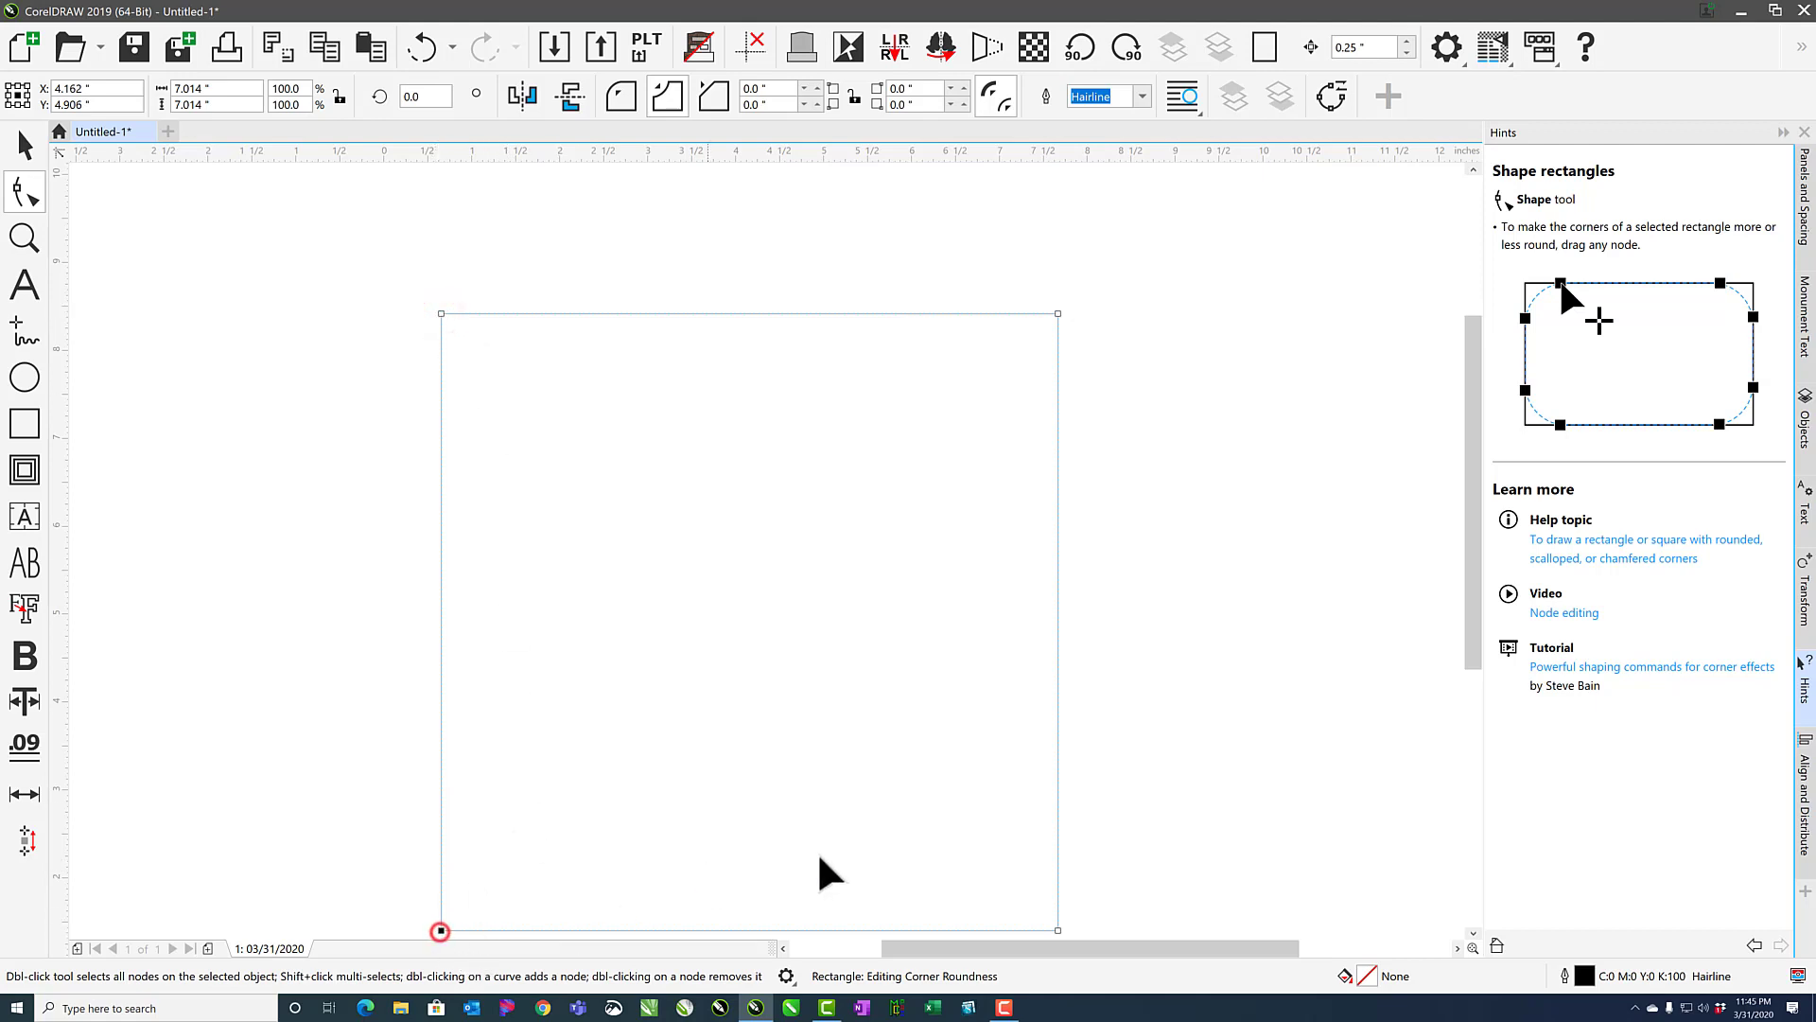
{"action": "left_click", "coordinate": [1059, 930]}
{"action": "left_click_drag", "start_coordinate": [1058, 930], "coordinate": [975, 852]}
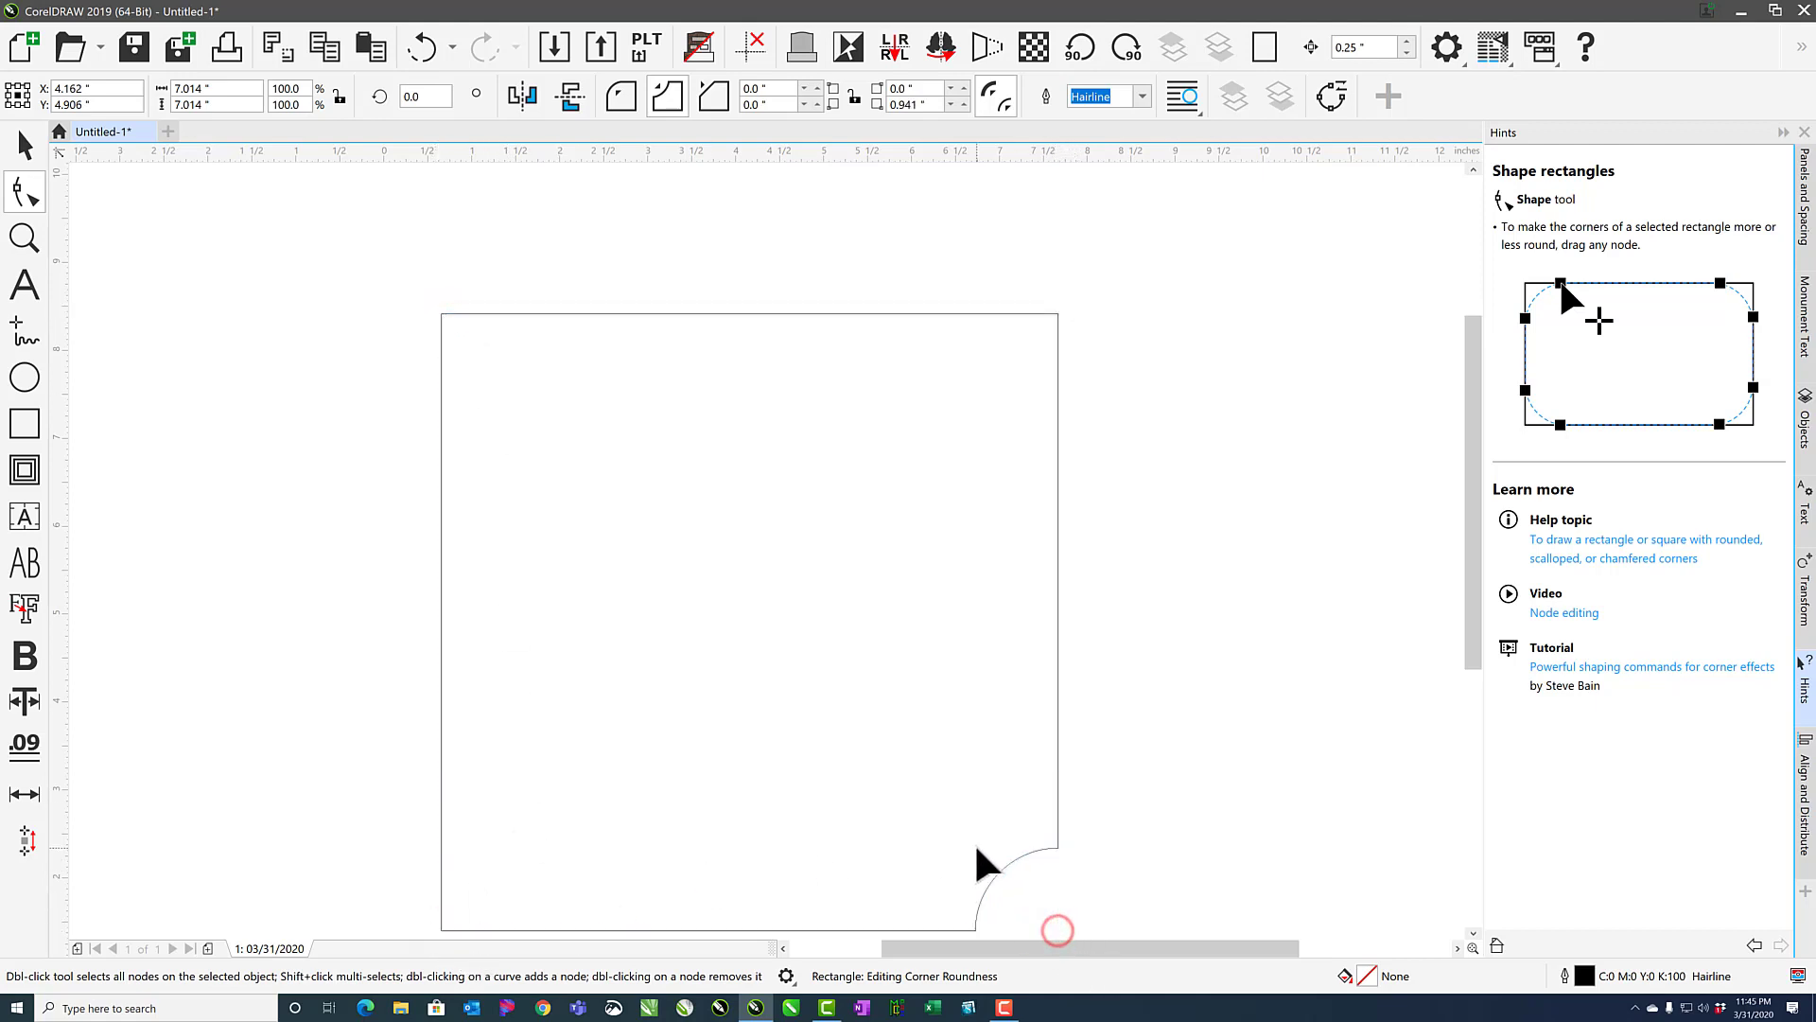
{"action": "key", "text": "ctrl+z"}
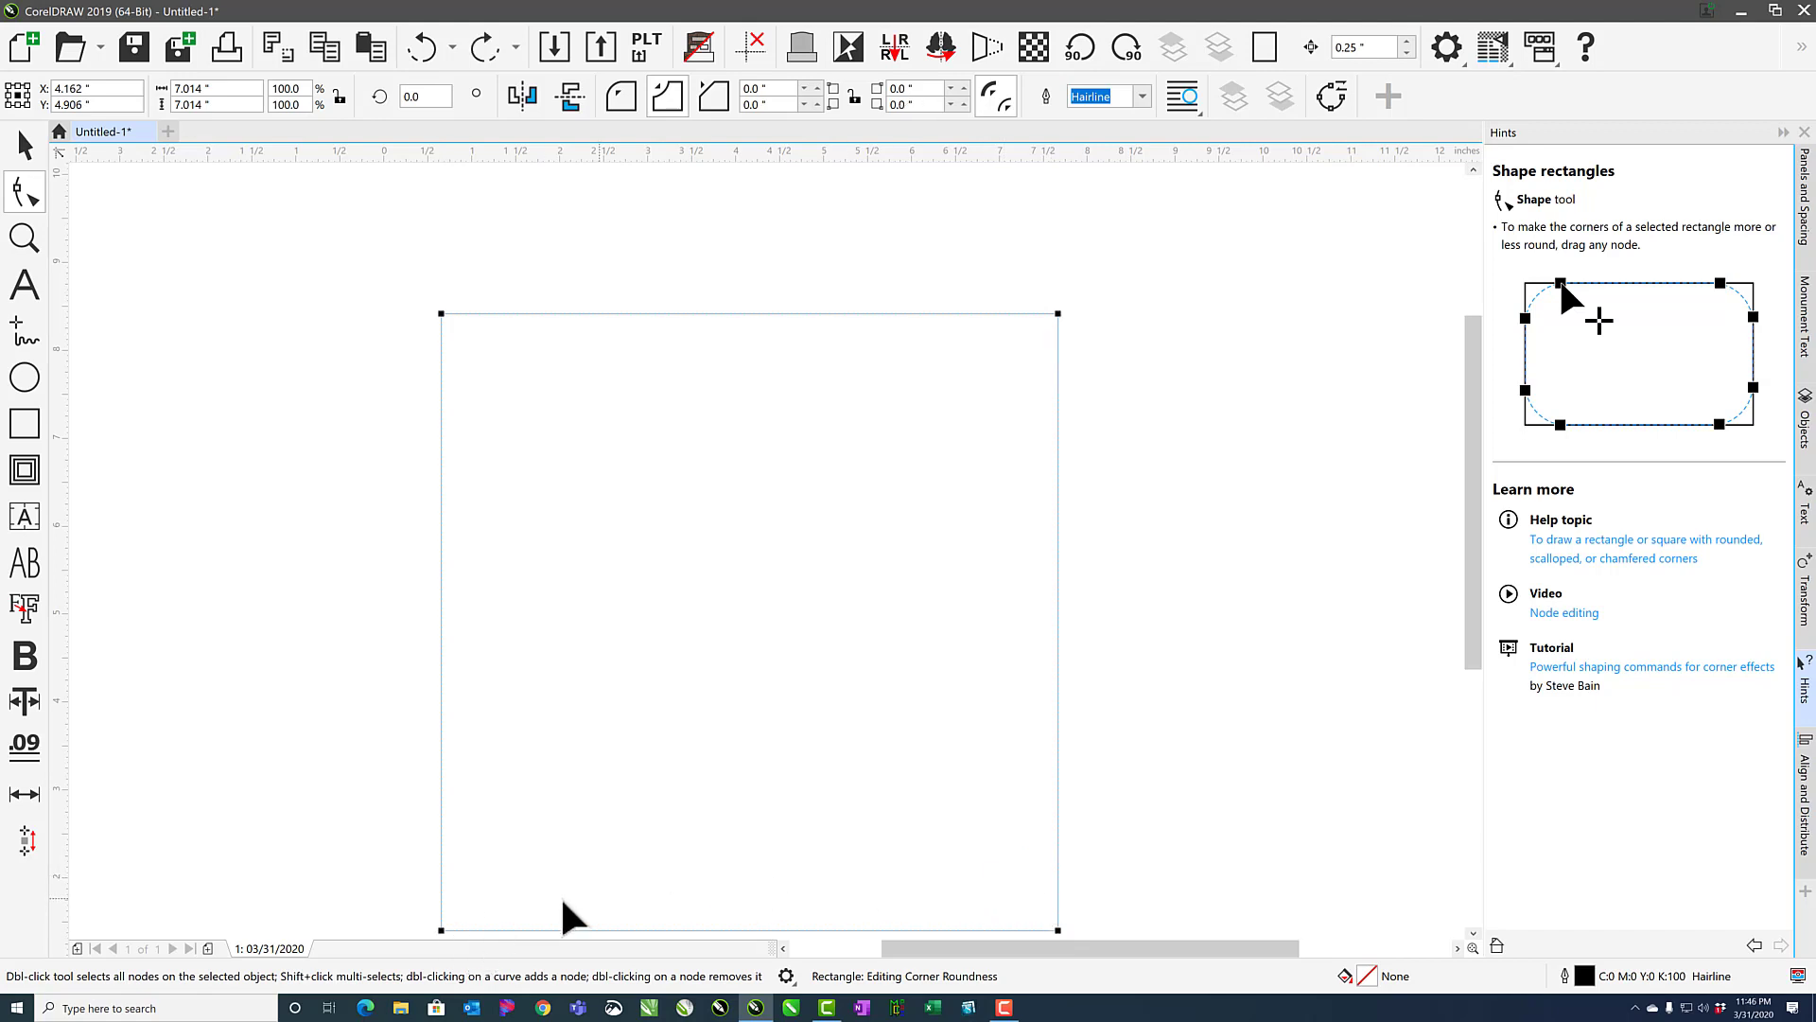
Scallop the square's two upper corners together to about 1.04 inches, leaving the lower corners out of the selection.
{"action": "left_click", "coordinate": [441, 313]}
{"action": "left_click_drag", "start_coordinate": [442, 313], "coordinate": [531, 403]}
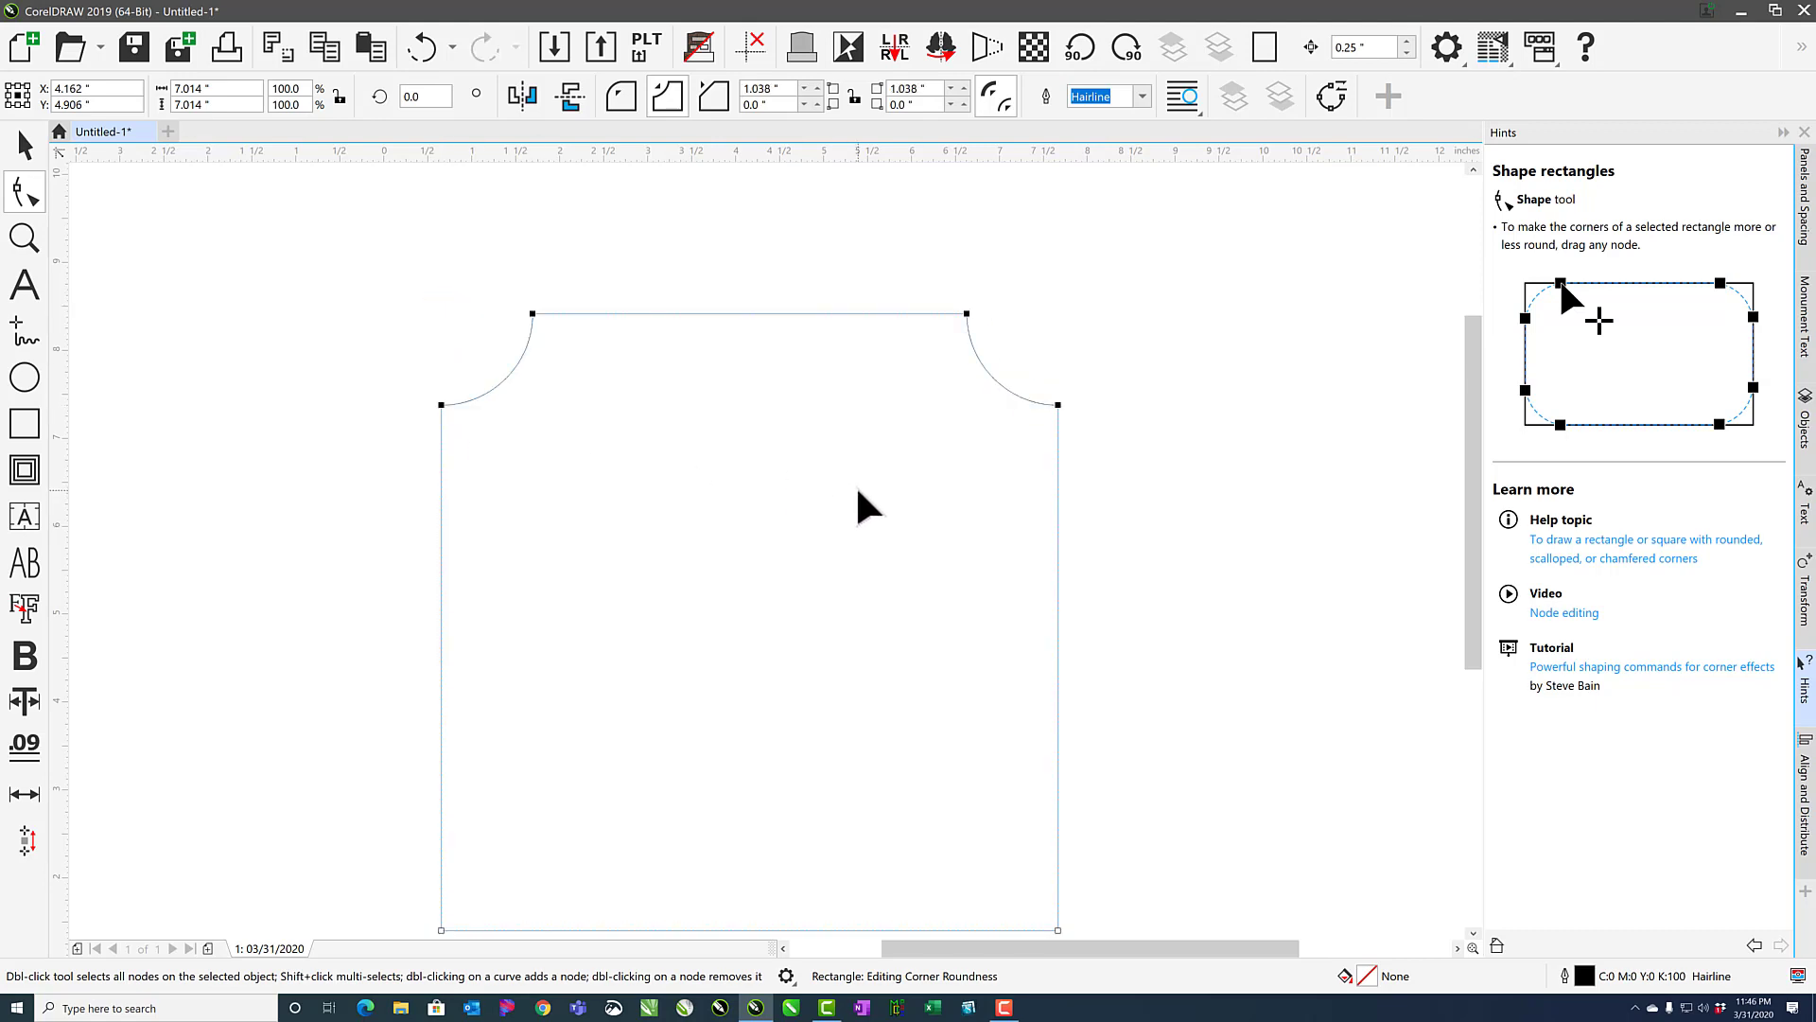